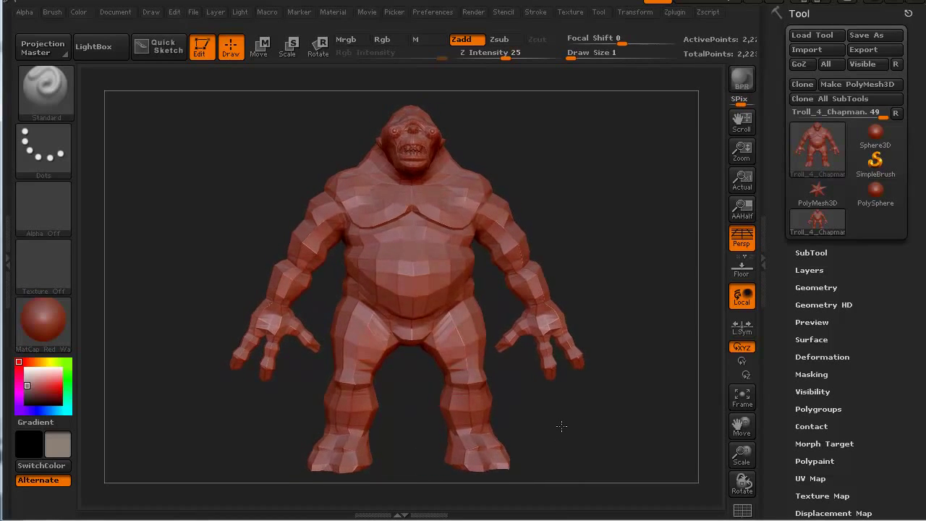
Step: Turn on the PolyFrame display to show the wireframe over the troll mesh
left_click_drag(527, 428, 576, 440)
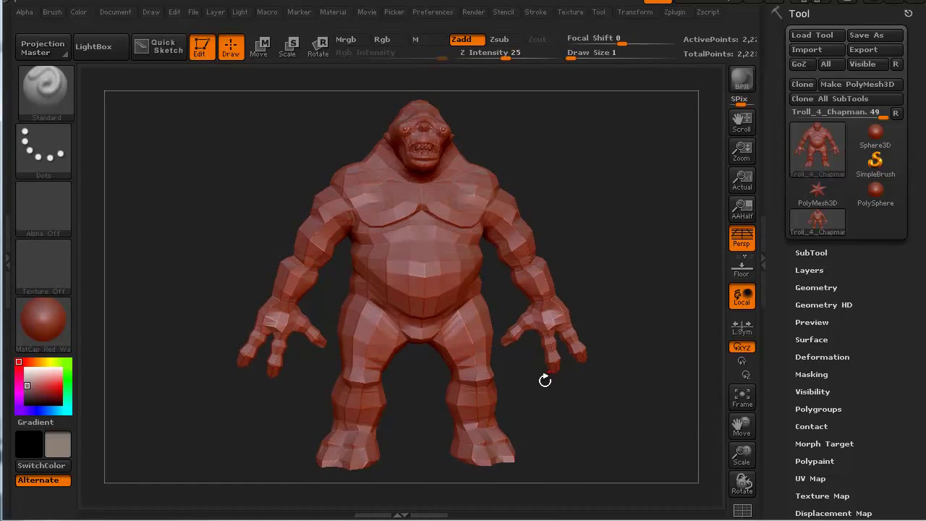
left_click_drag(235, 447, 224, 429)
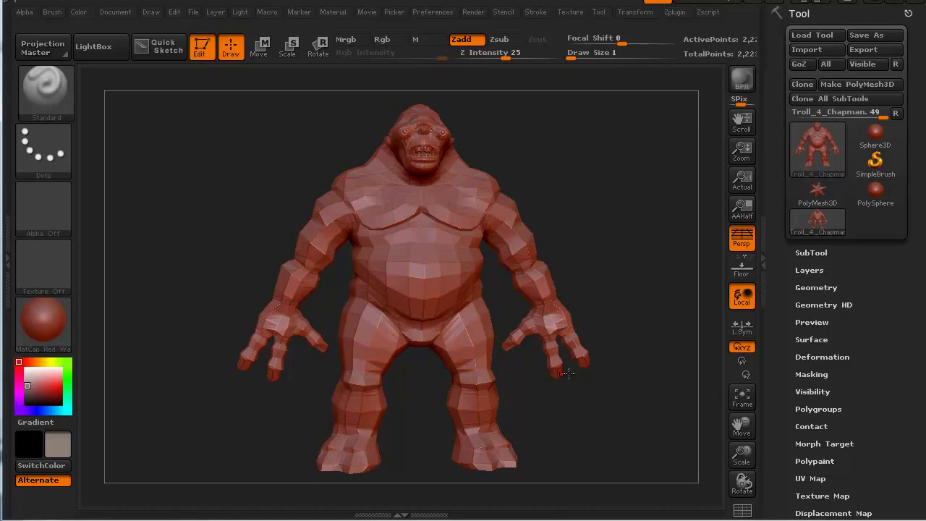
key("shift+f")
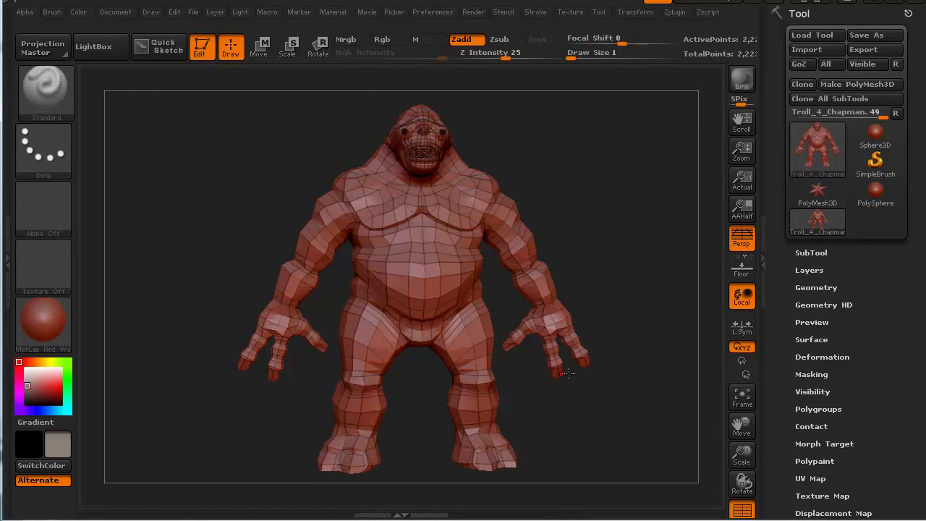
left_click_drag(296, 455, 260, 436)
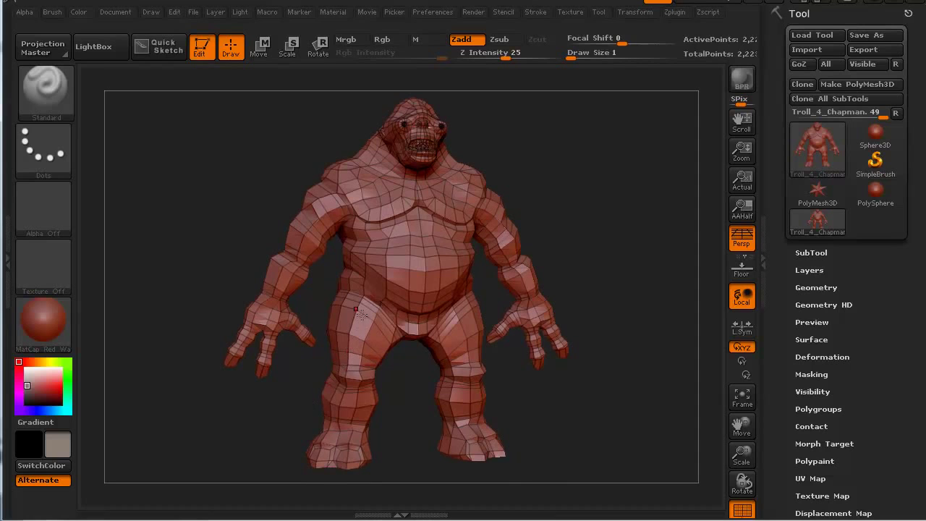
left_click_drag(399, 367, 340, 363)
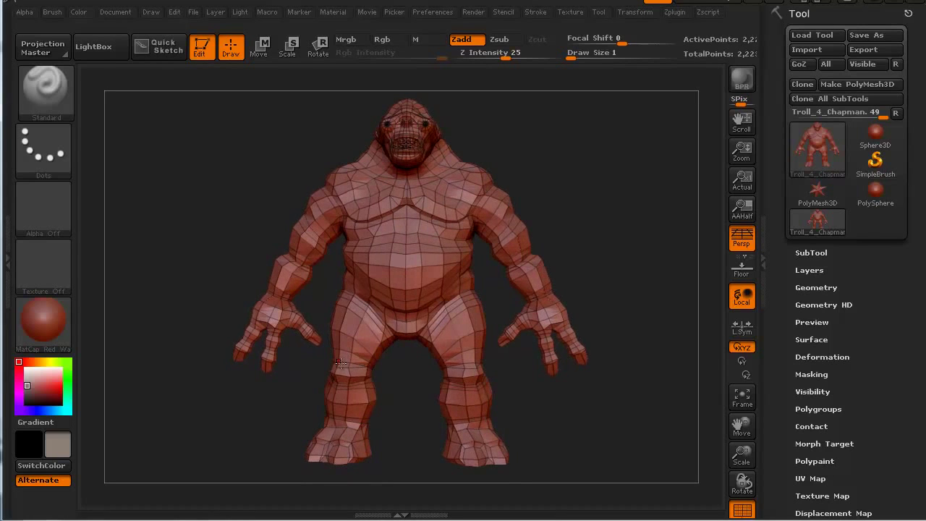
left_click_drag(326, 224, 300, 215)
left_click_drag(217, 211, 297, 258)
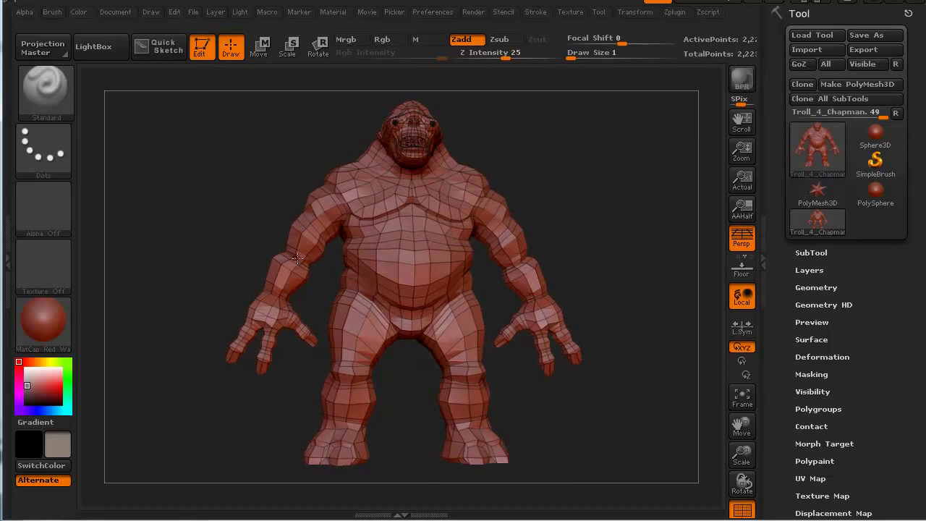
left_click_drag(248, 434, 267, 288)
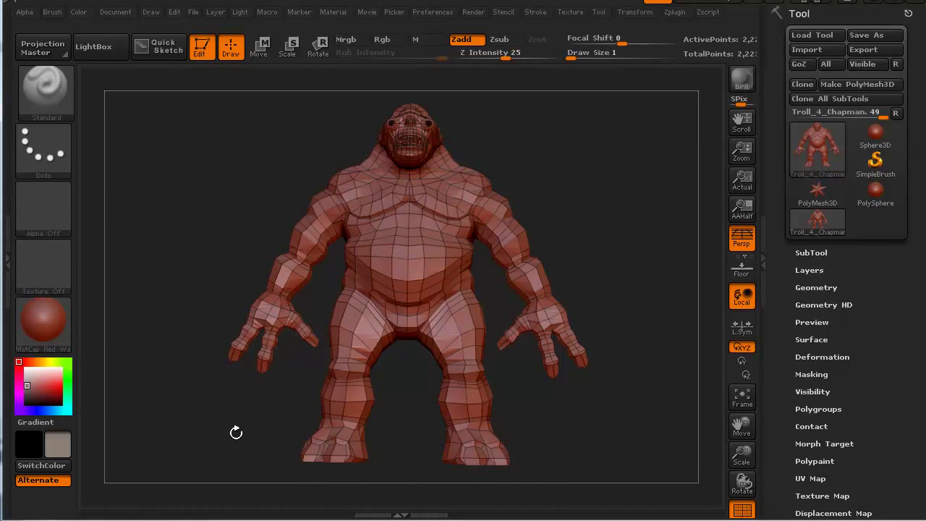
left_click_drag(238, 430, 186, 307)
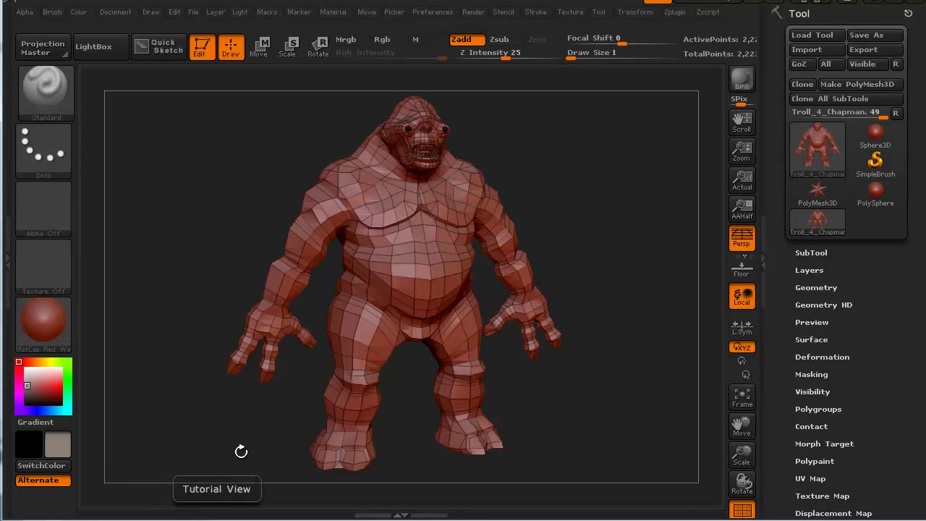
left_click_drag(242, 446, 213, 415)
Step: Assign polygroups to the troll automatically with Auto Groups With UV and check the head's groups
left_click_drag(843, 469, 889, 346)
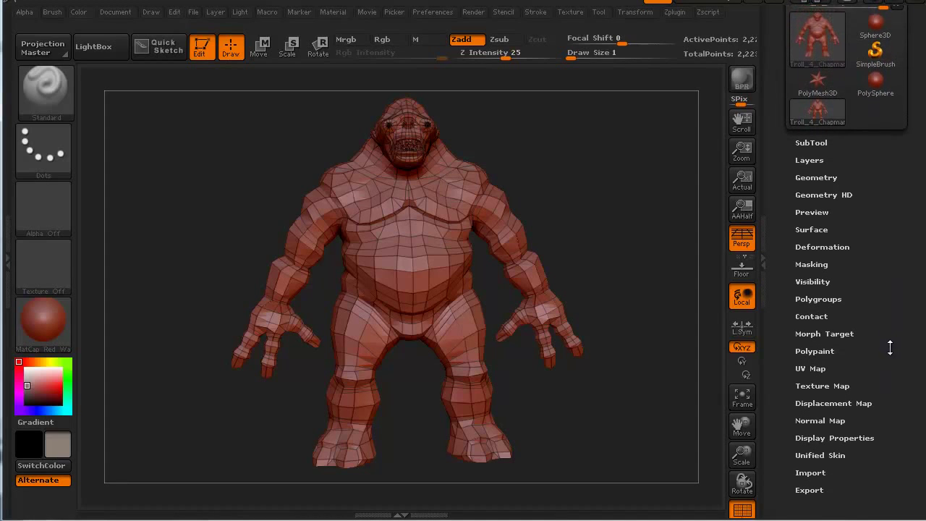
left_click(889, 346)
left_click(827, 303)
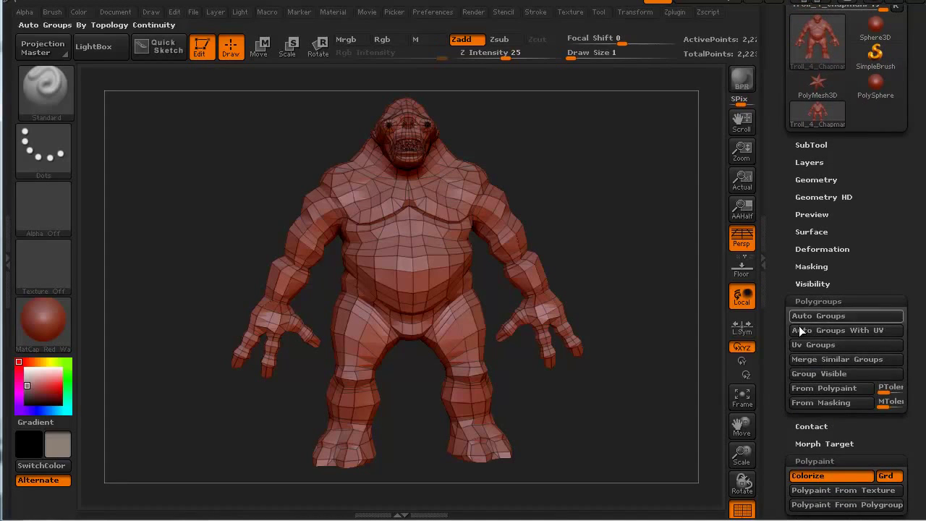
left_click(819, 332)
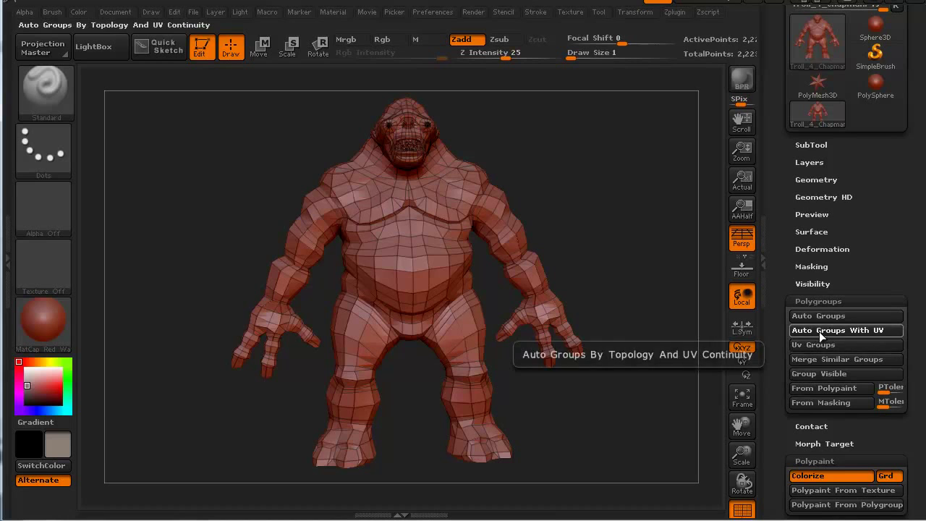
left_click_drag(175, 259, 174, 236)
left_click_drag(199, 193, 182, 185)
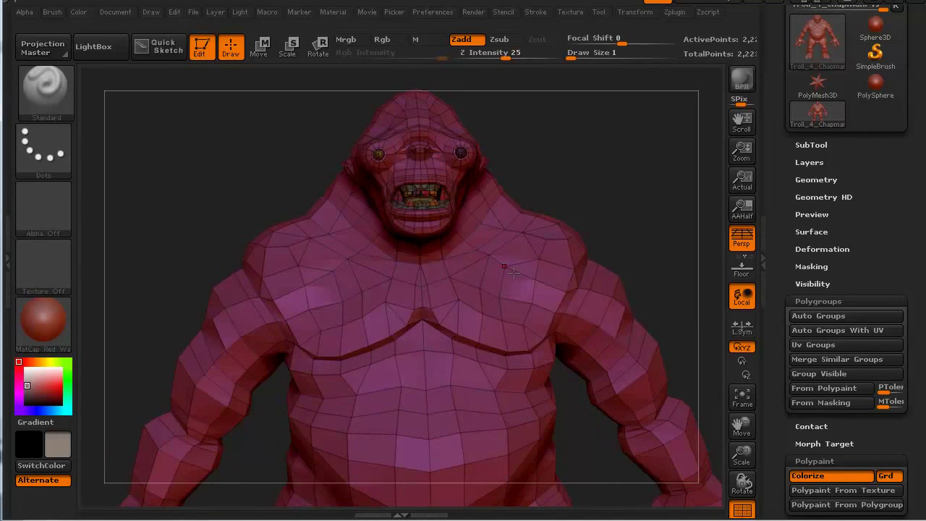
left_click_drag(210, 237, 122, 227, "alt")
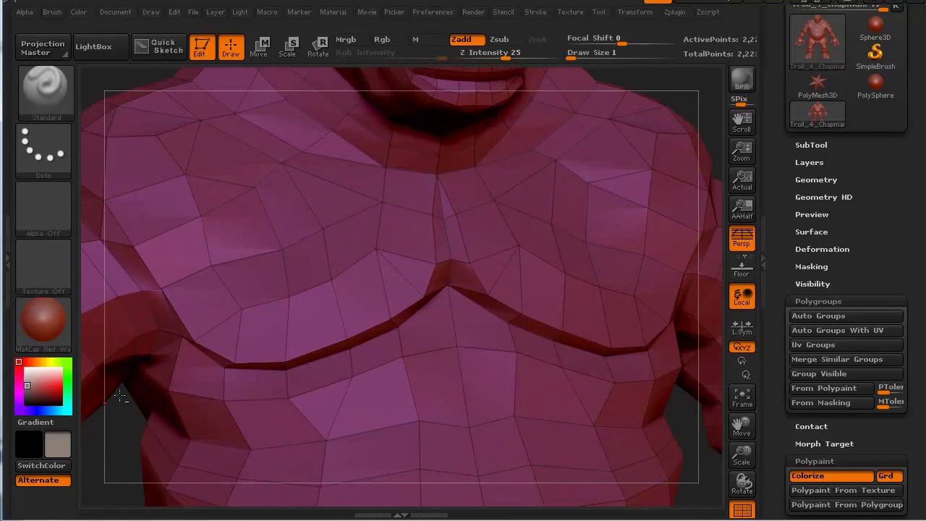
left_click_drag(120, 395, 174, 215, "alt")
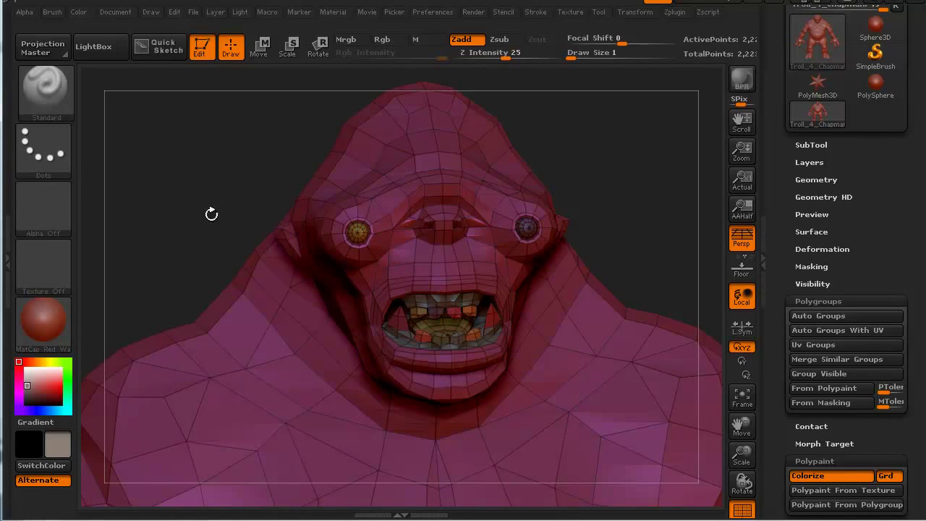
left_click_drag(211, 214, 189, 217)
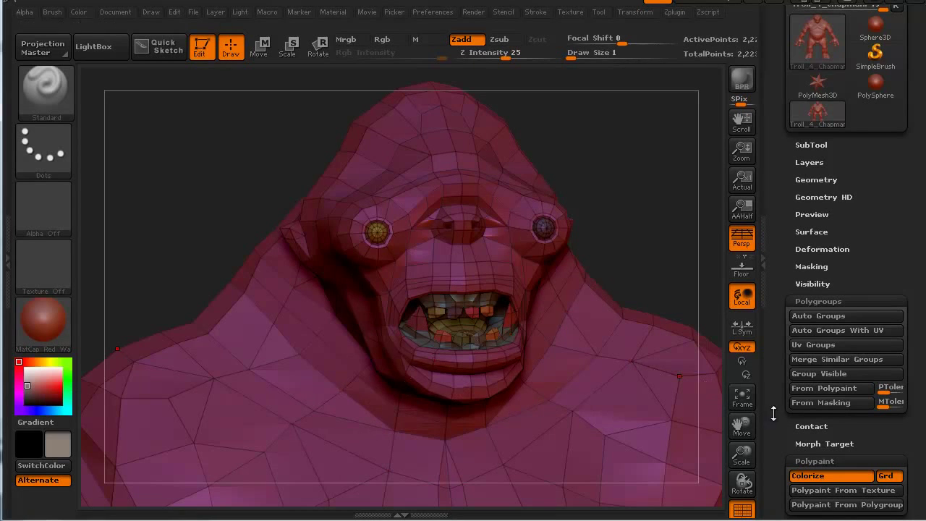
left_click(838, 331)
Step: Isolate the body polygroup, then invert the visibility to show only the eyes, teeth and inner mouth
left_click_drag(192, 251, 169, 225, "alt")
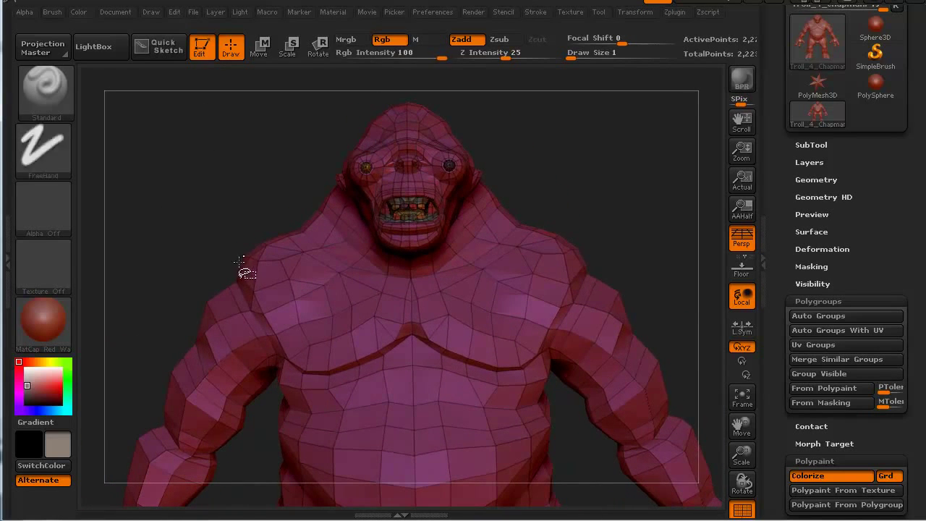
left_click(292, 268, "ctrl+shift")
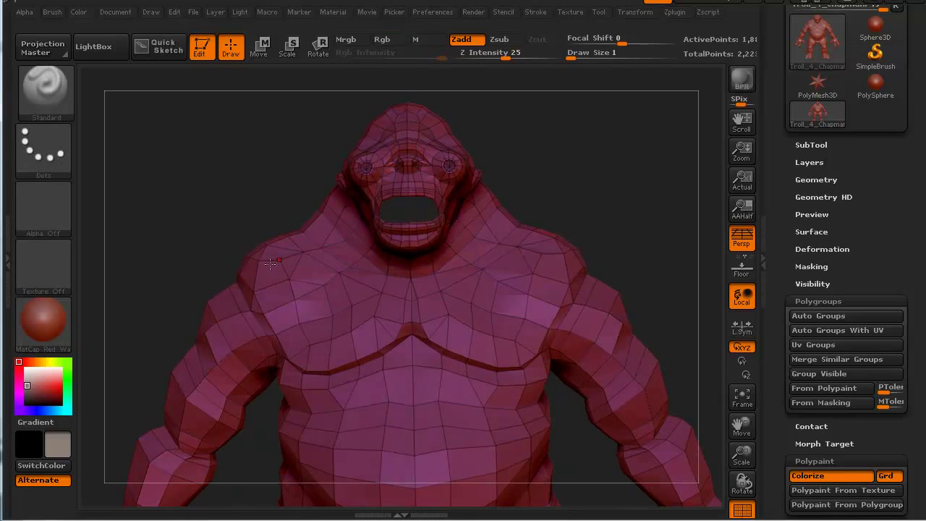
mouse_move(197, 236)
left_mouse_down()
mouse_move(191, 225)
mouse_move(212, 227)
mouse_move(149, 260)
mouse_move(176, 275)
mouse_move(182, 242)
left_mouse_up()
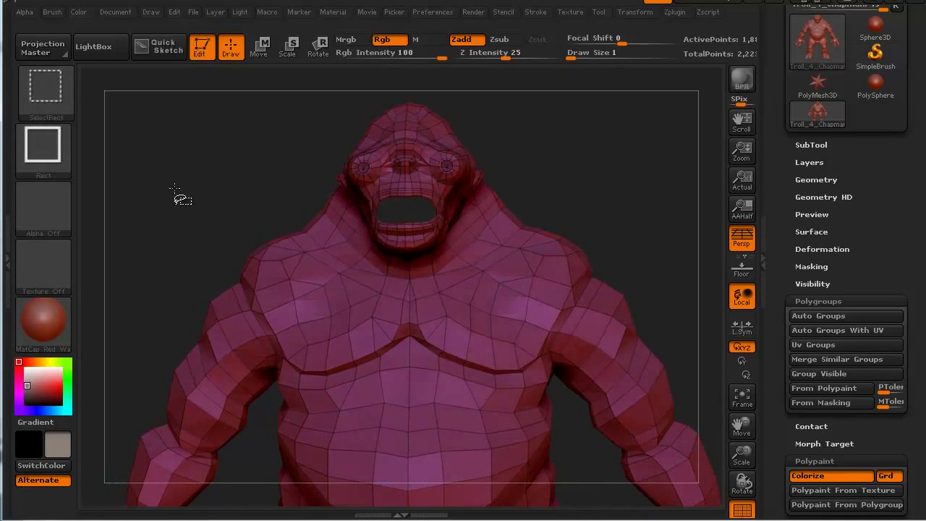
left_click_drag(177, 195, 327, 358, "ctrl+shift")
left_click_drag(619, 203, 227, 371, "alt")
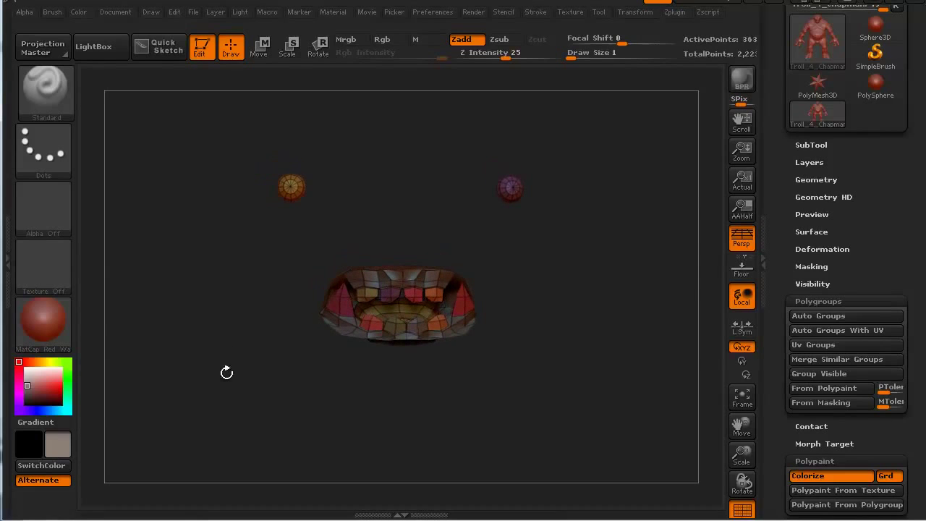
Step: Combine the visible eyes and mouth parts into one polygroup and show the whole troll again
left_click(810, 374)
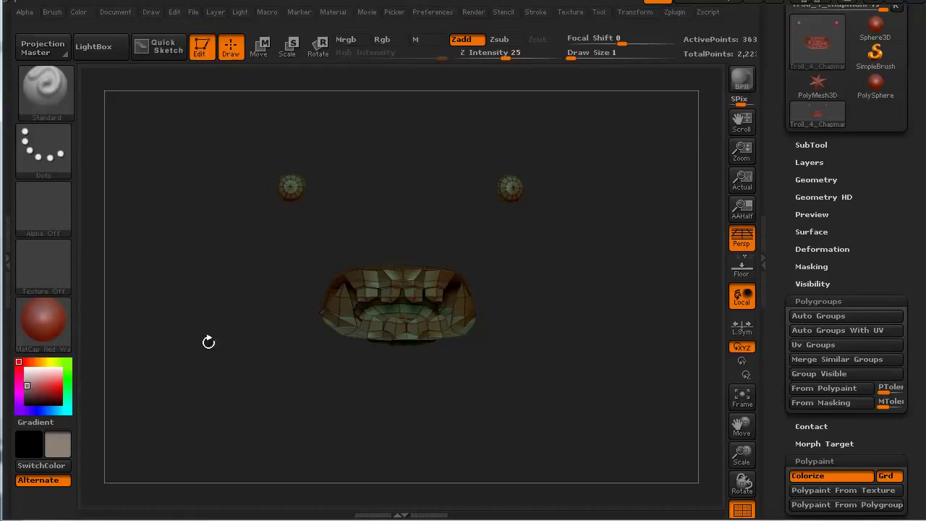
key("ctrl+shift")
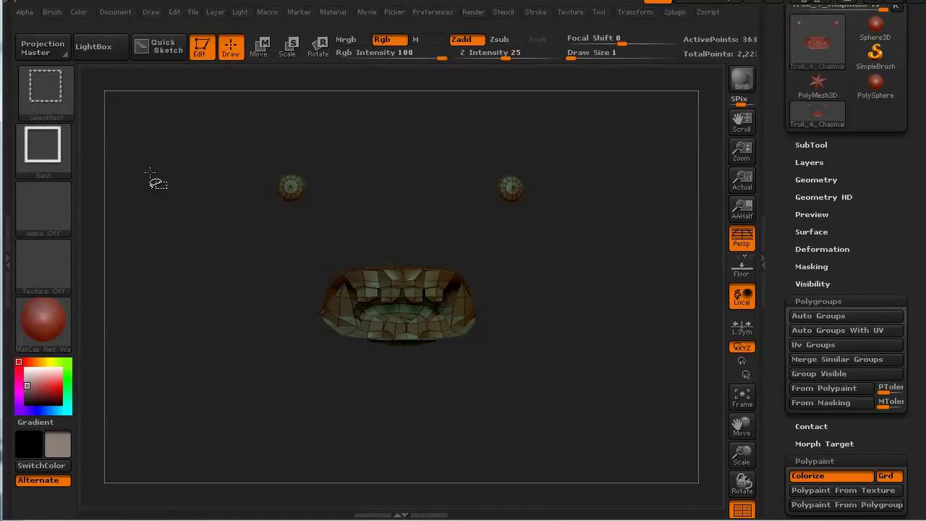
left_click(147, 158, "ctrl+shift")
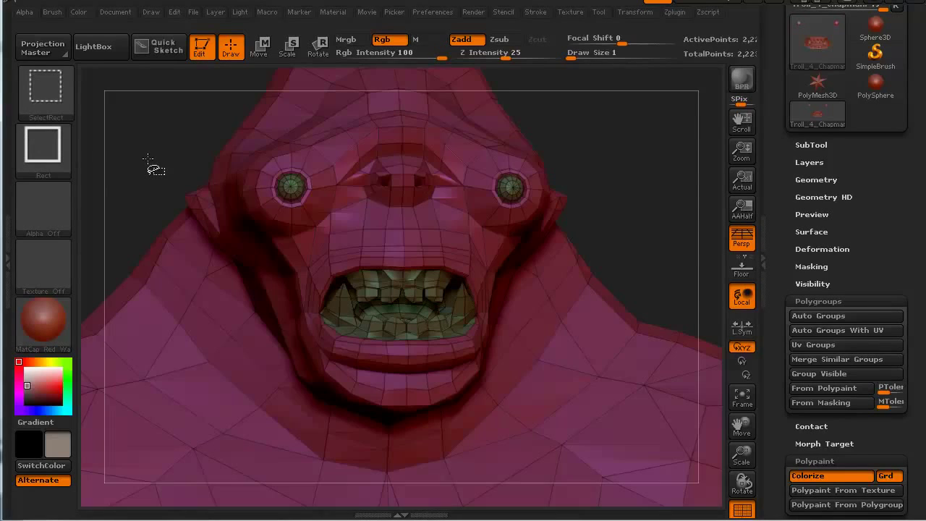
left_click_drag(135, 207, 108, 139, "alt")
left_click_drag(131, 228, 296, 113, "alt")
left_click_drag(160, 177, 213, 219)
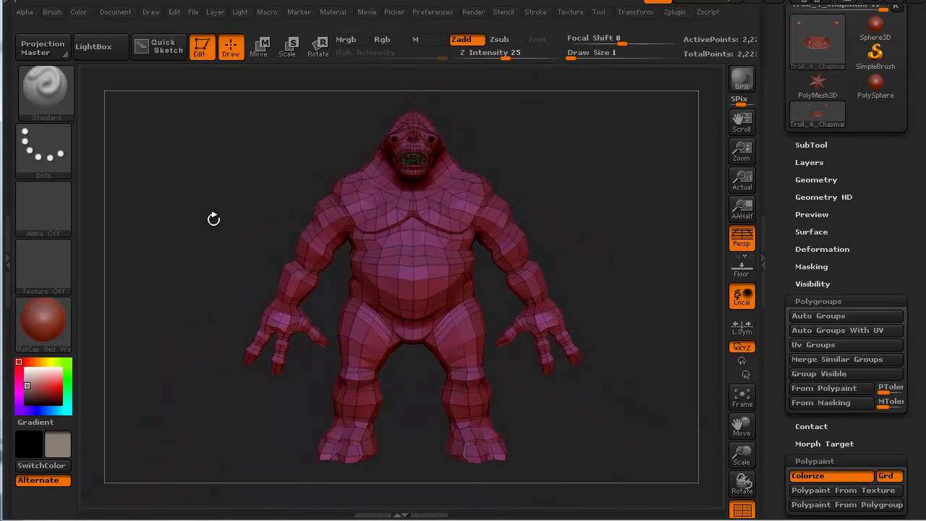
Step: Turn off perspective so that the troll is displayed in a flat orthographic view
key("p")
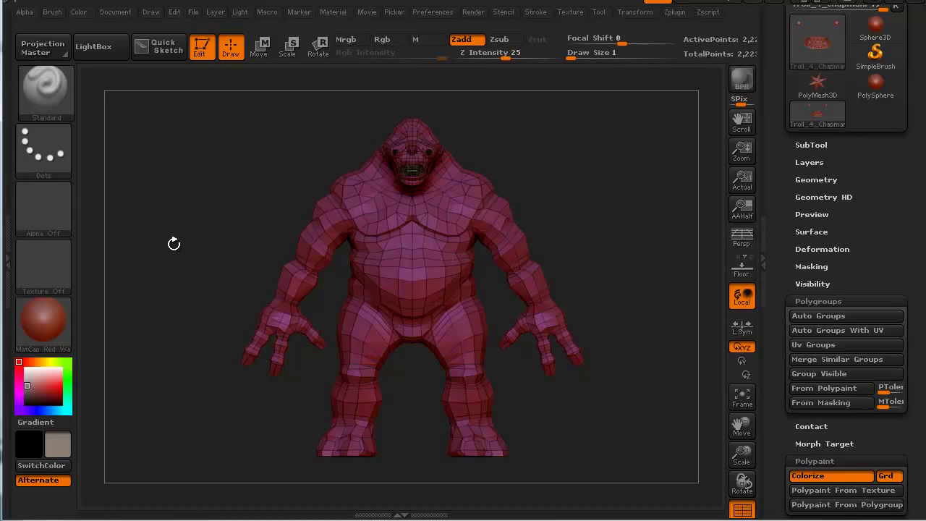
left_click_drag(170, 232, 115, 217)
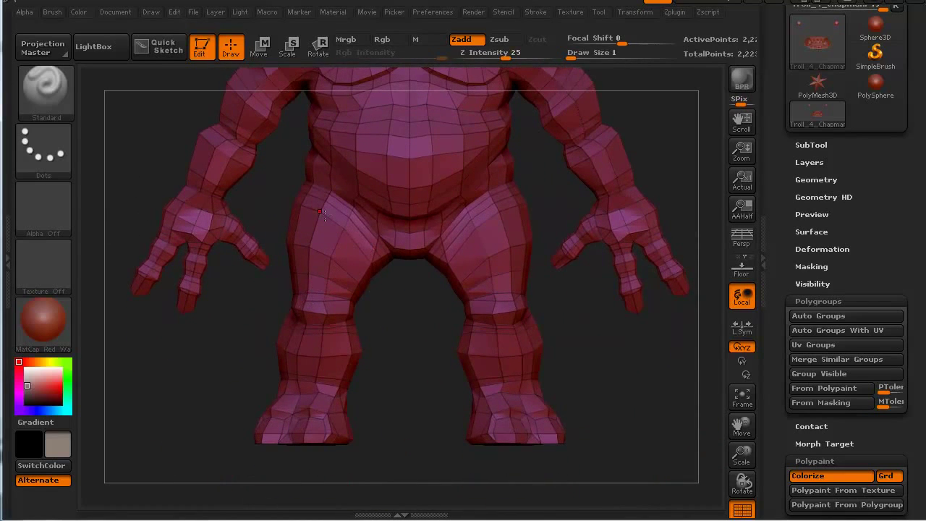
left_click_drag(167, 154, 252, 229)
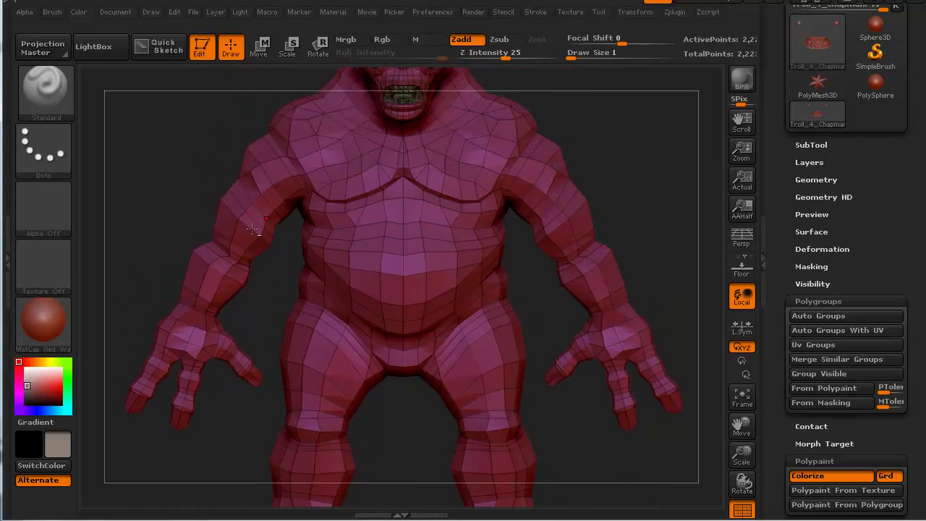
left_click_drag(150, 188, 162, 242)
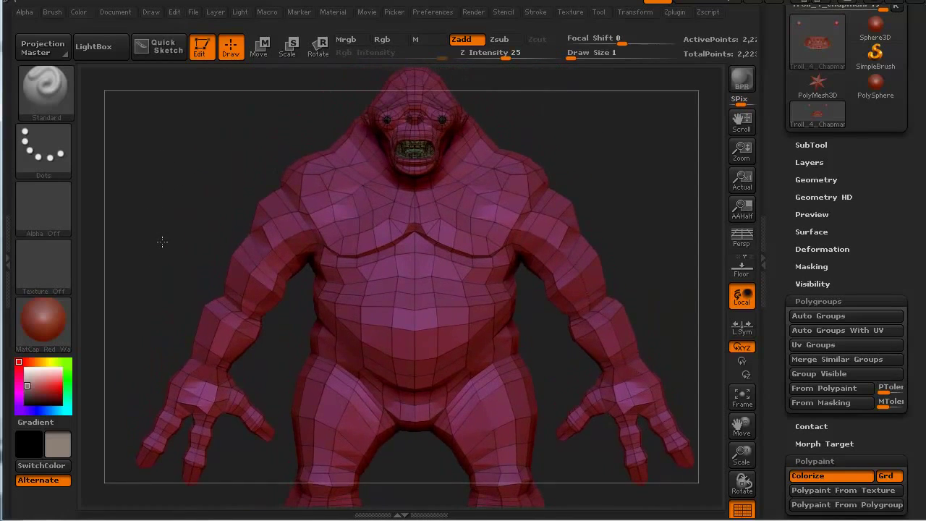
left_click_drag(155, 292, 161, 133)
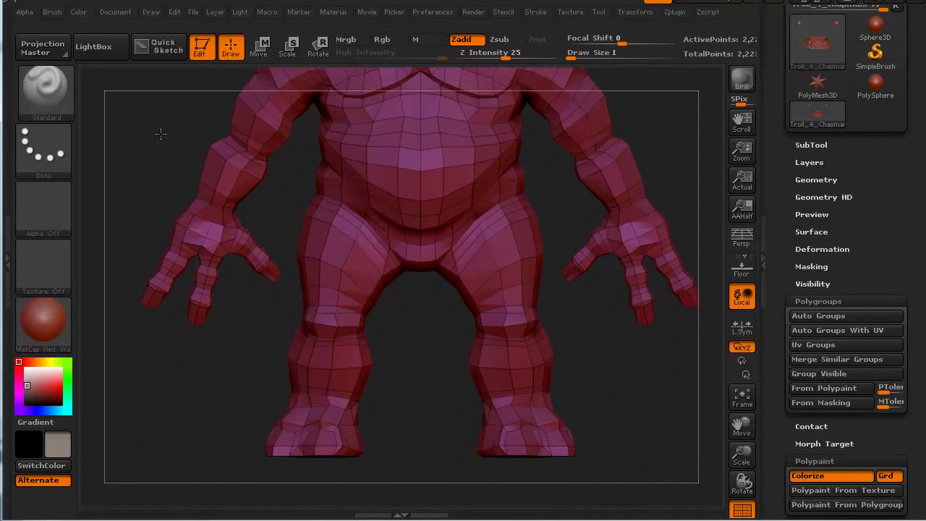
left_click_drag(227, 414, 345, 246)
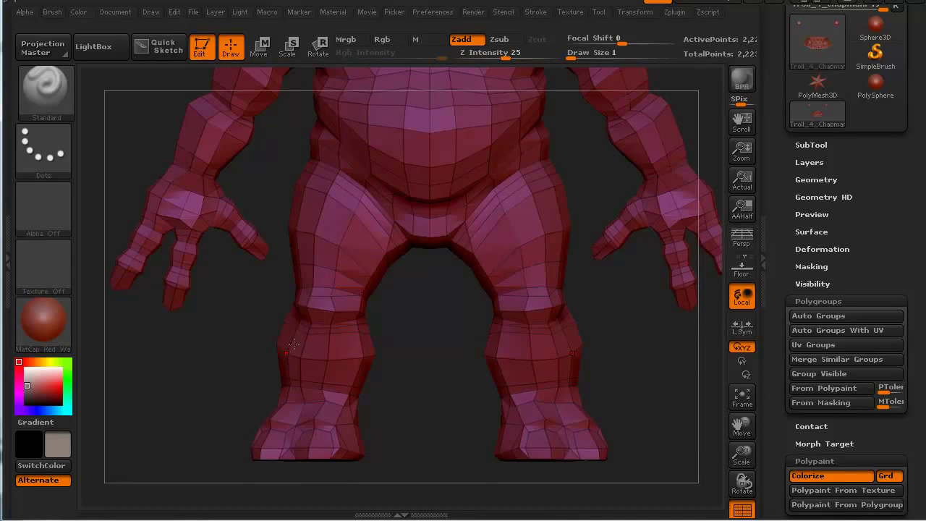
left_click_drag(273, 345, 169, 334)
left_click_drag(196, 301, 177, 326)
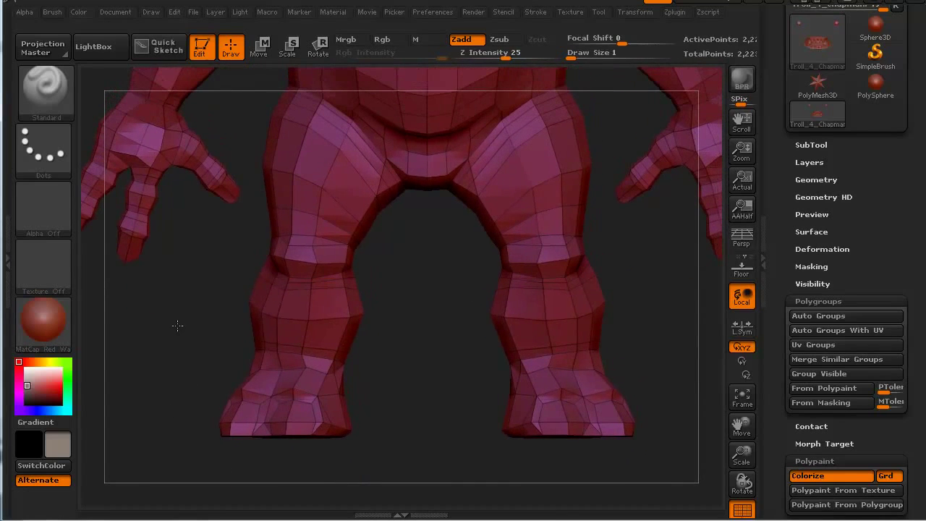
key("ctrl+shift")
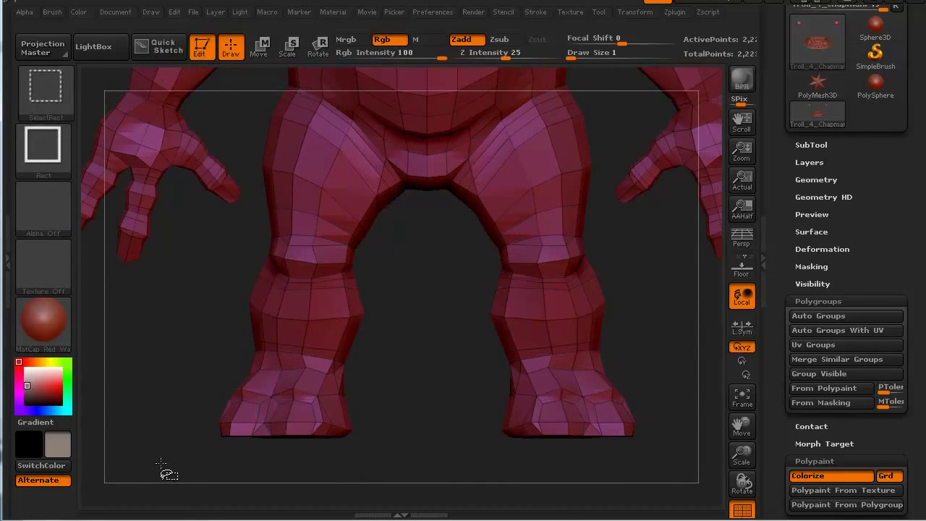
left_click_drag(161, 463, 391, 252, "ctrl+shift")
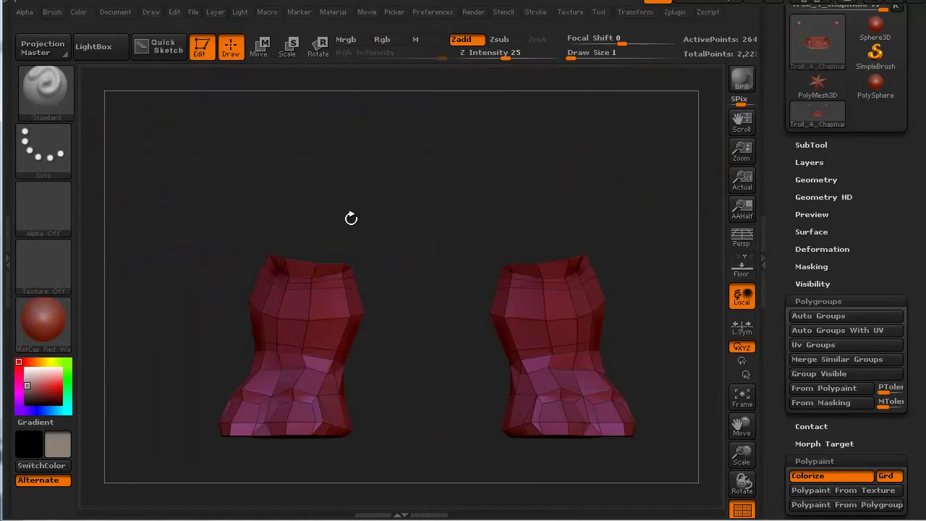
mouse_move(407, 395)
left_mouse_down()
mouse_move(451, 393)
mouse_move(414, 413)
mouse_move(406, 394)
mouse_move(453, 389)
mouse_move(463, 399)
mouse_move(392, 404)
mouse_move(419, 405)
mouse_move(403, 356)
mouse_move(420, 402)
left_mouse_up()
key("ctrl+shift")
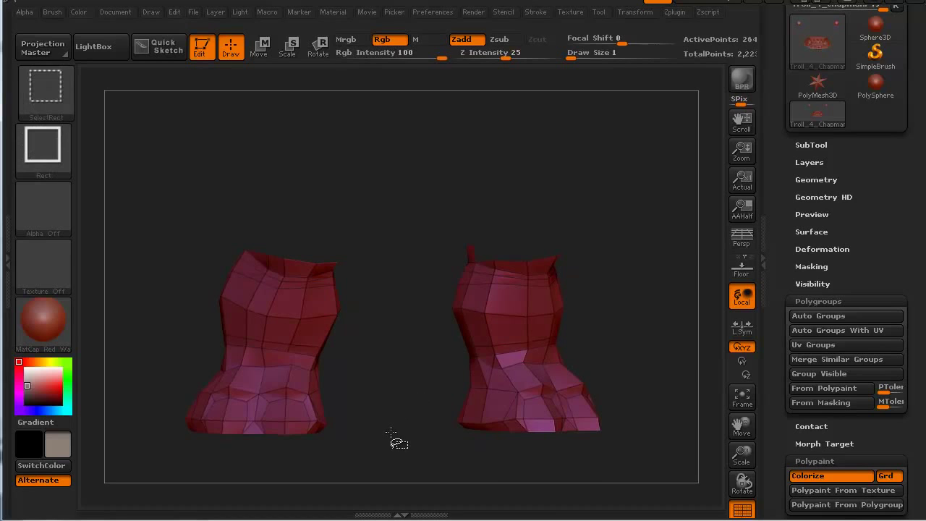
left_click(391, 434, "ctrl+shift")
Step: Isolate both feet and lower legs up to just above the knees with a rectangular visibility selection
mouse_move(398, 374)
left_mouse_down("shift")
mouse_move(378, 366)
mouse_move(395, 370)
mouse_move(408, 399)
mouse_move(407, 331)
mouse_move(405, 466)
mouse_move(405, 432)
left_mouse_up("shift")
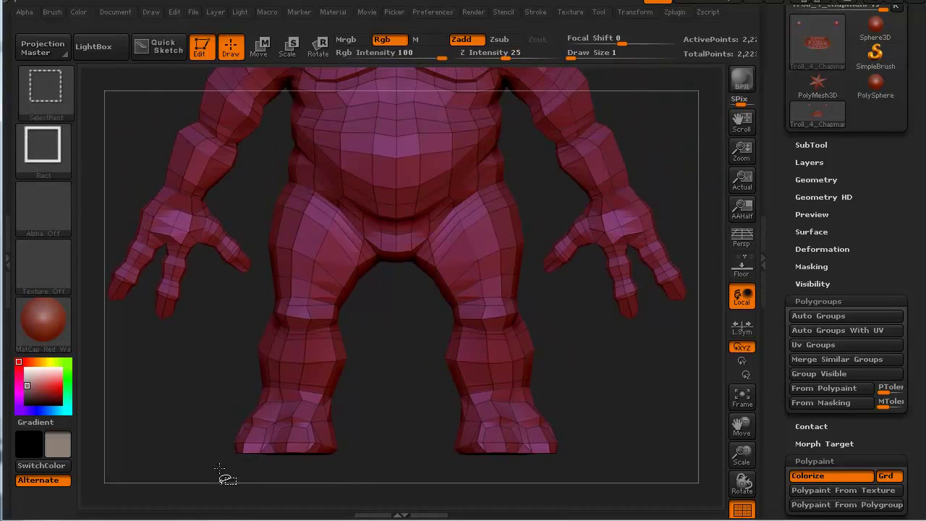
mouse_move(220, 472)
left_mouse_down("ctrl+shift")
mouse_move(269, 443)
mouse_move(371, 326)
mouse_move(385, 292)
left_mouse_up("ctrl+shift")
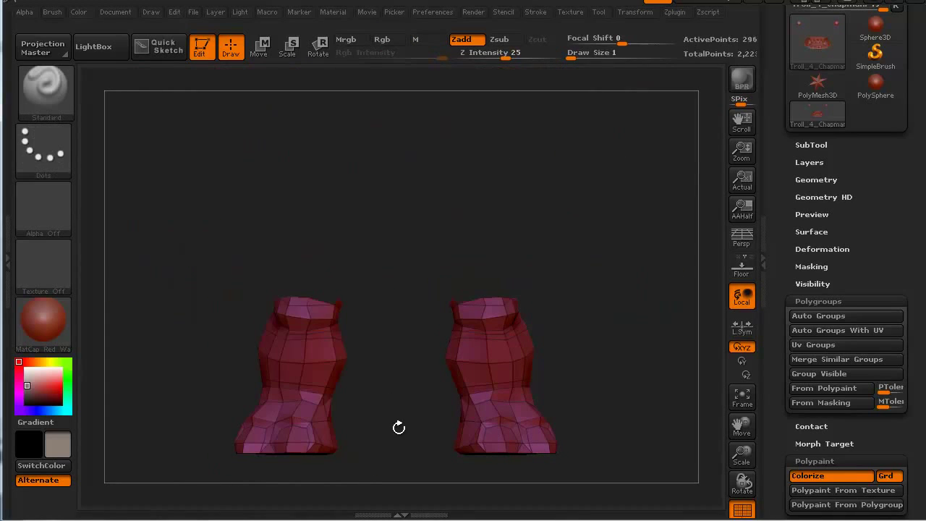
Step: Grow the visible region of both lower legs upward until the thighs join at the crotch
left_click_drag(399, 428, 391, 311, "alt")
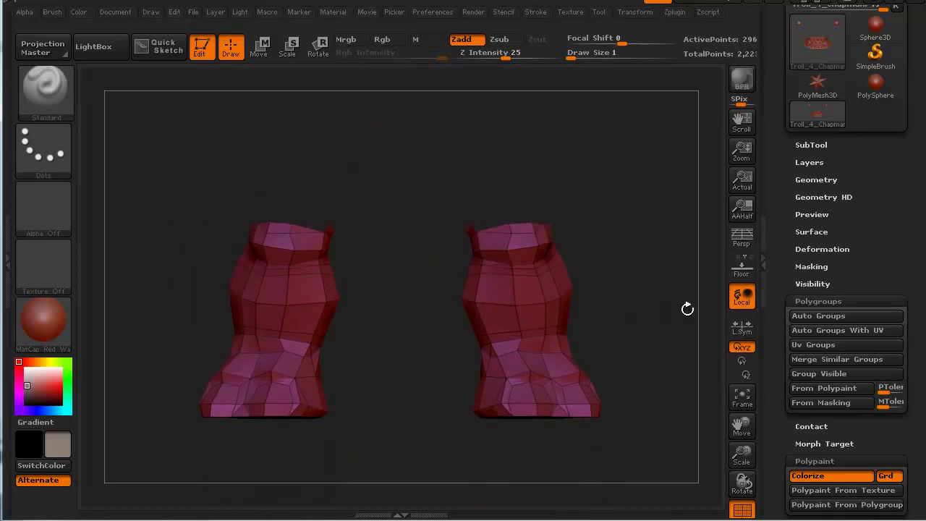
left_click(809, 284)
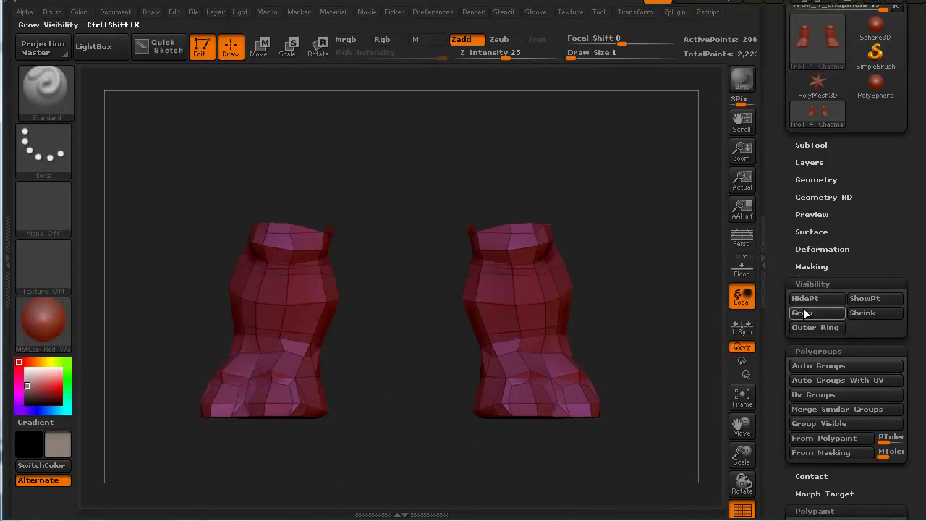
left_click(807, 311)
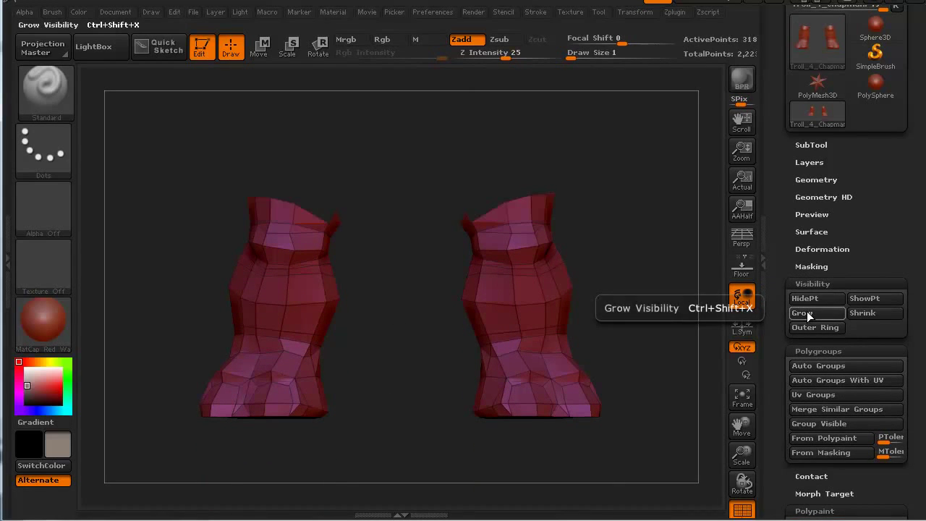
left_click(806, 311)
left_click(806, 311)
left_click(807, 311)
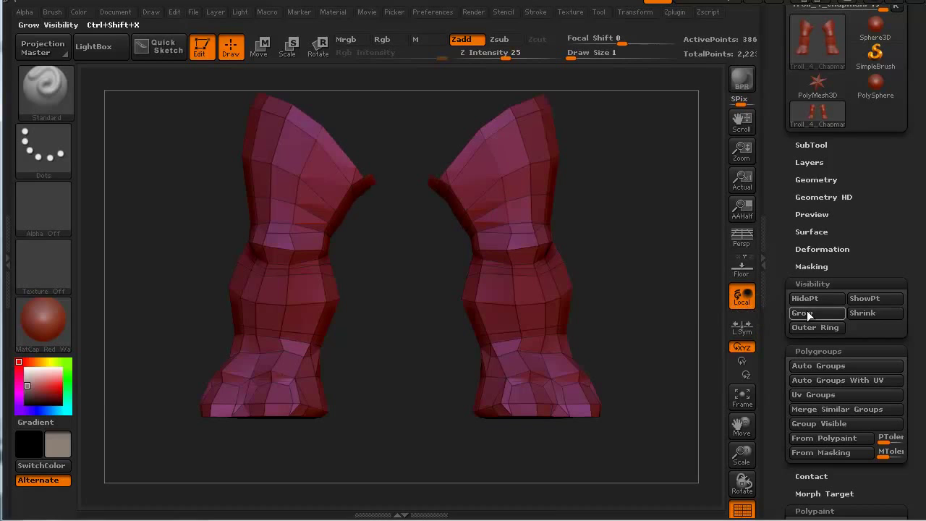
left_click(807, 311)
left_click_drag(395, 314, 427, 305, "alt")
left_click(810, 315)
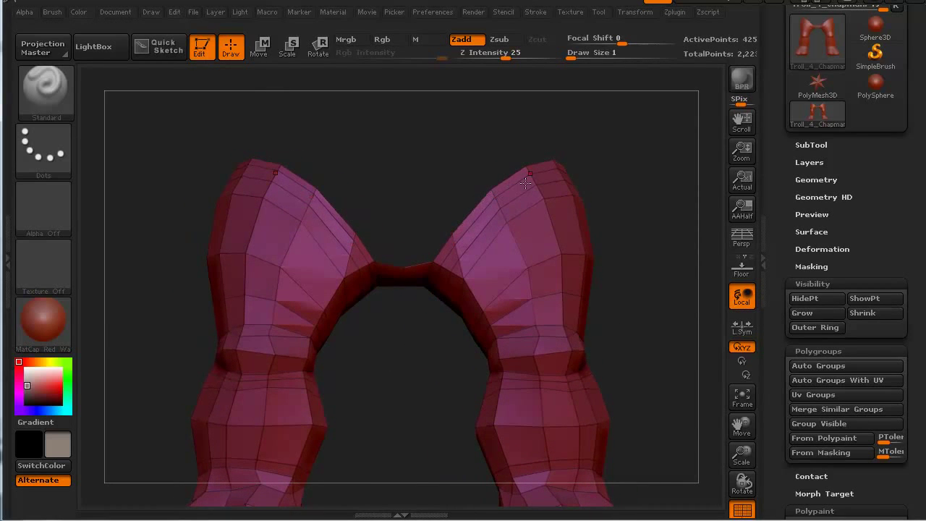
Step: Hide the strip of polygons bridging the two thighs at the crotch with a rectangular visibility selection
left_click_drag(410, 350, 398, 384)
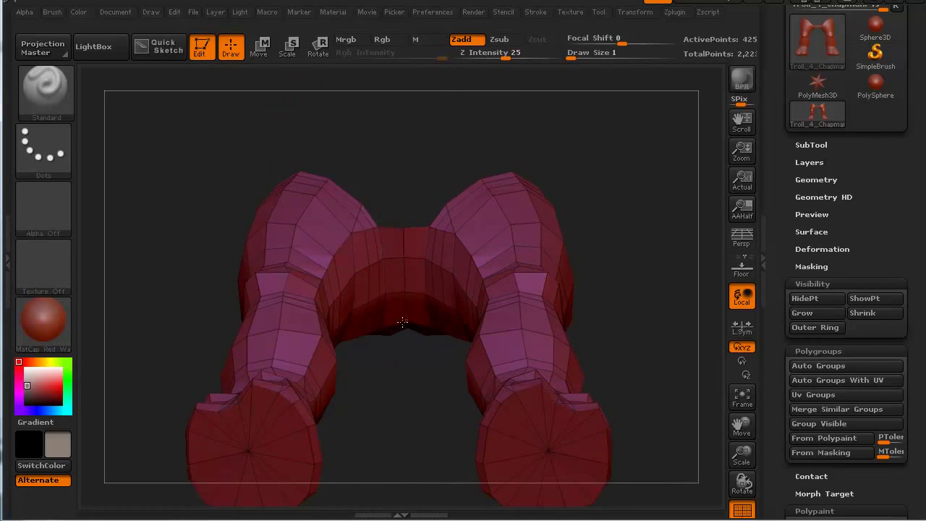
left_click_drag(393, 373, 395, 226)
key("ctrl+shift")
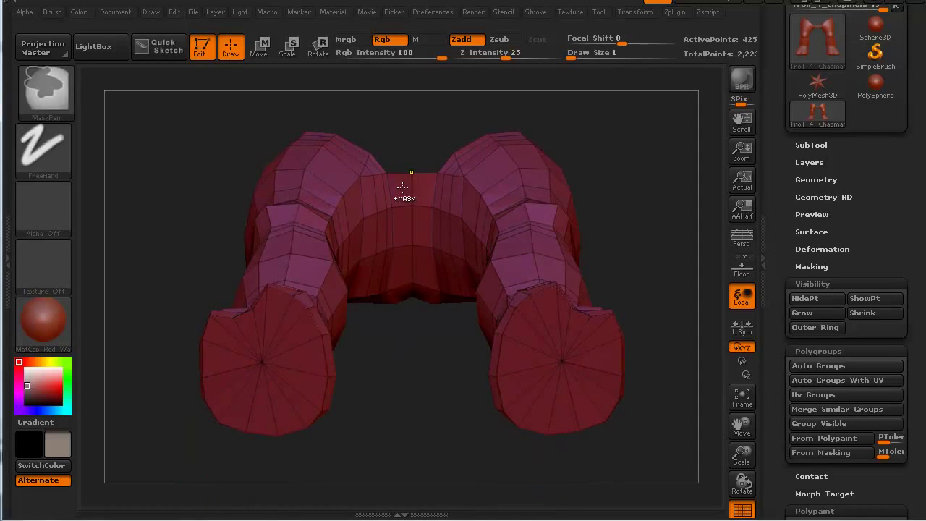
left_click_drag(404, 177, 424, 356, "ctrl+shift")
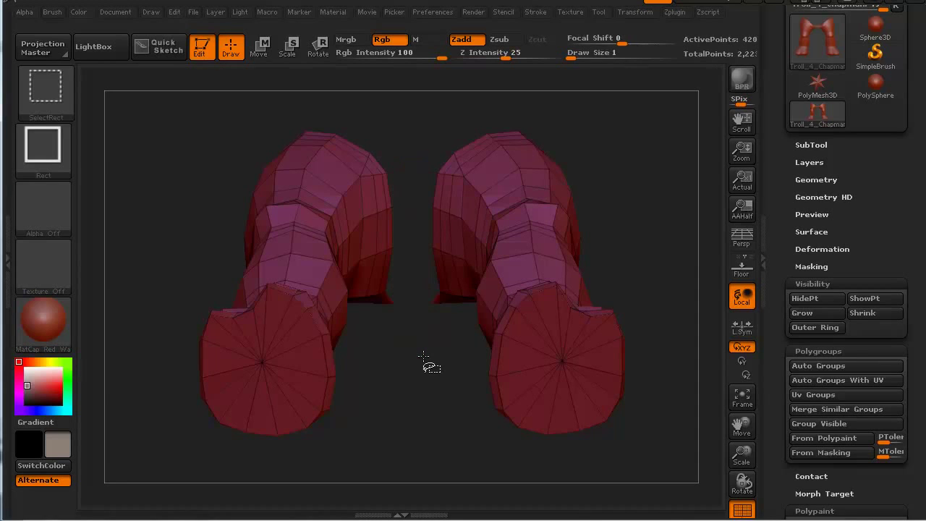
Step: Hide the leftover polygons protruding from the inner rear edge of each thigh with a rectangular visibility selection
left_click_drag(403, 405, 405, 323)
mouse_move(398, 257)
left_mouse_down("alt")
mouse_move(398, 403)
mouse_move(389, 432)
mouse_move(386, 415)
mouse_move(357, 412)
mouse_move(314, 444)
left_mouse_up("alt")
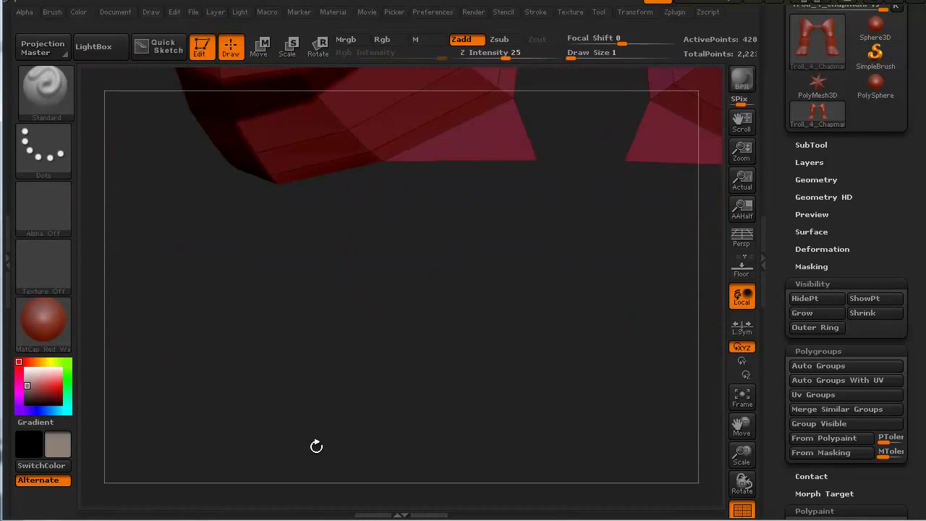
key("ctrl")
key("ctrl+shift")
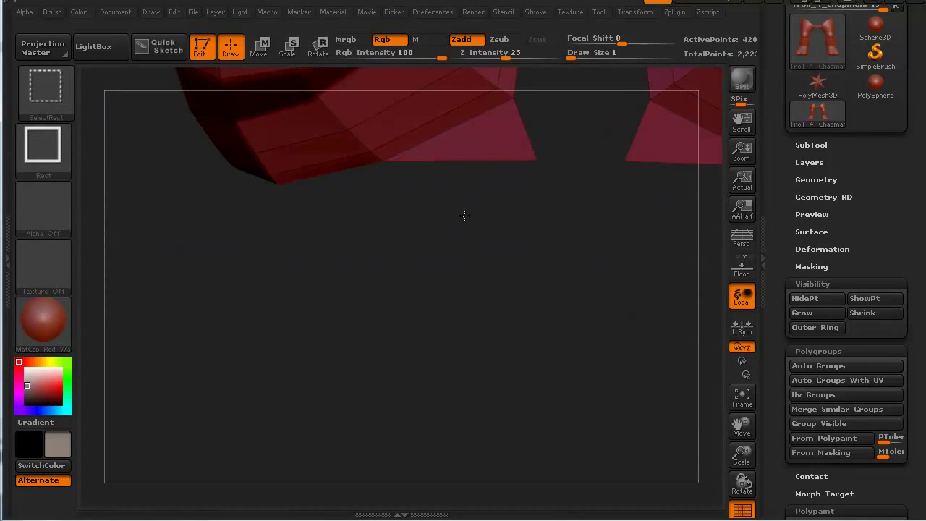
left_click_drag(465, 215, 559, 141, "ctrl+shift")
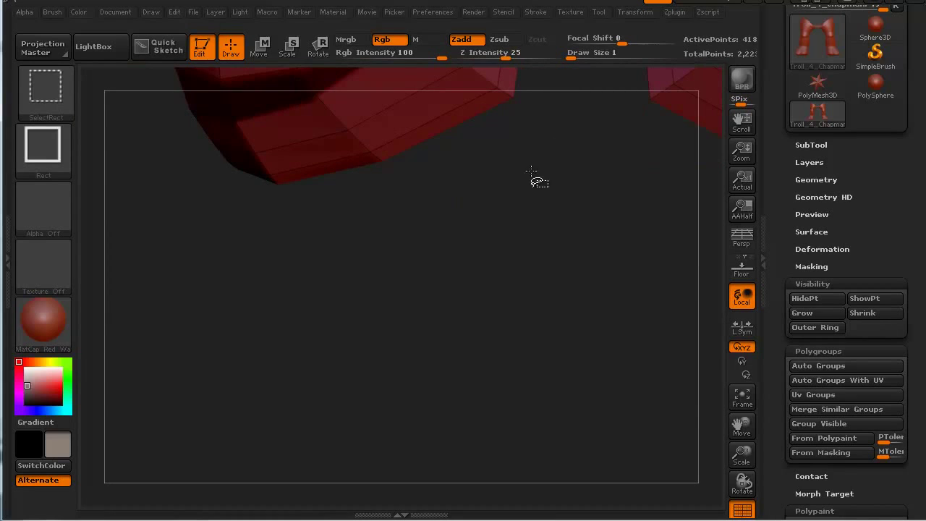
Step: Combine both visible legs into one polygroup and show the whole troll from the front
left_click_drag(428, 261, 143, 380)
left_click_drag(115, 289, 322, 114)
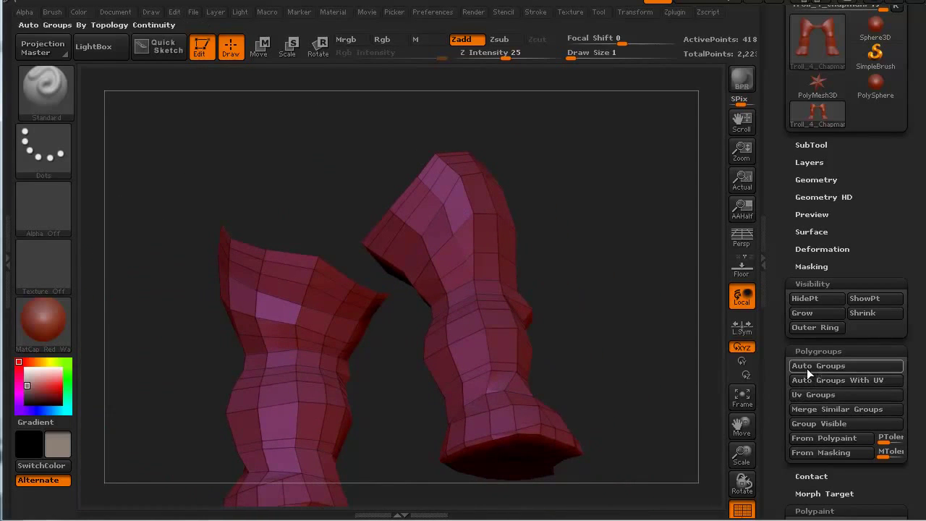
left_click(806, 422)
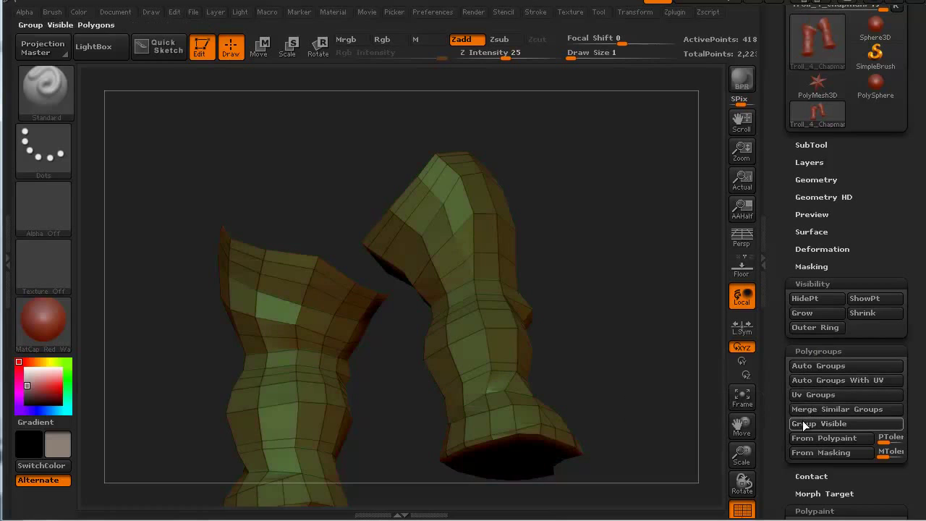
key("ctrl+shift")
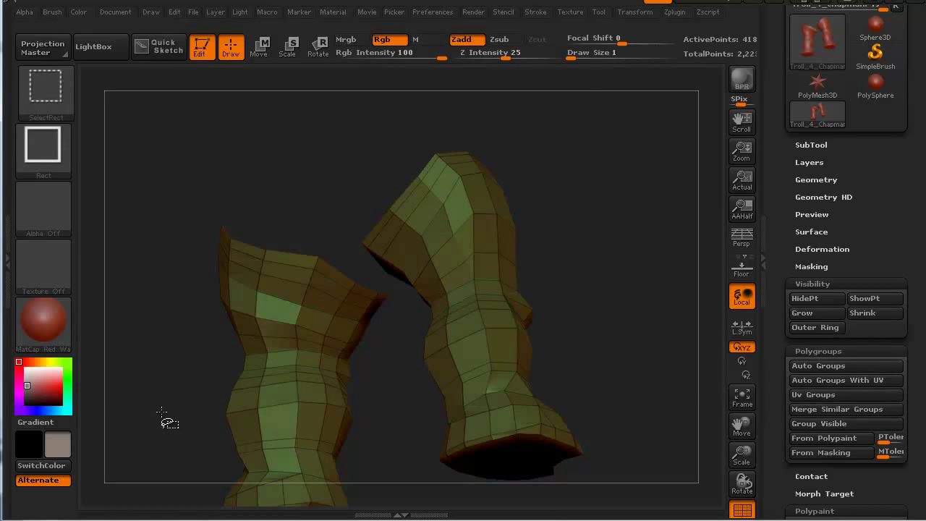
left_click(161, 412, "ctrl+shift")
mouse_move(225, 402)
left_mouse_down("shift")
mouse_move(362, 403)
mouse_move(248, 422)
mouse_move(224, 409)
left_mouse_up("shift")
mouse_move(288, 403)
left_mouse_down("alt")
mouse_move(283, 398)
mouse_move(325, 347)
mouse_move(183, 461)
left_mouse_up("alt")
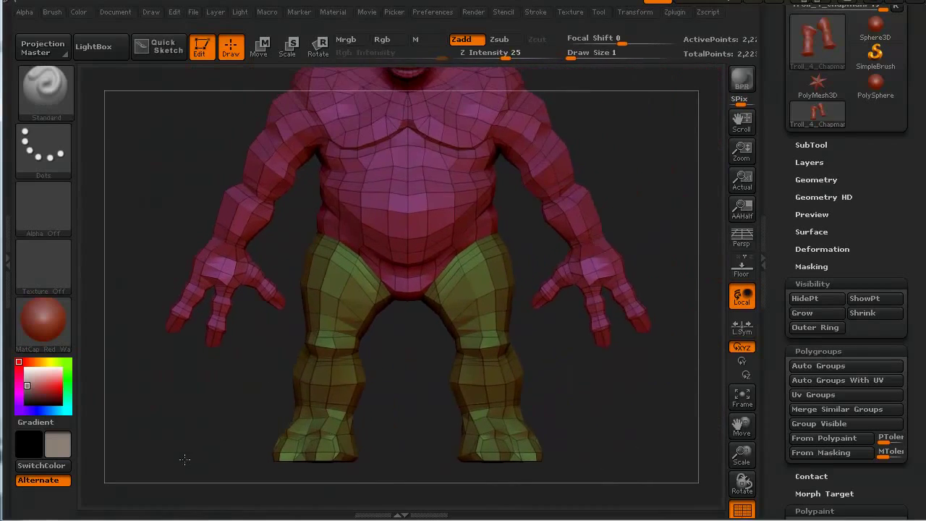
left_click_drag(181, 428, 202, 427, "alt")
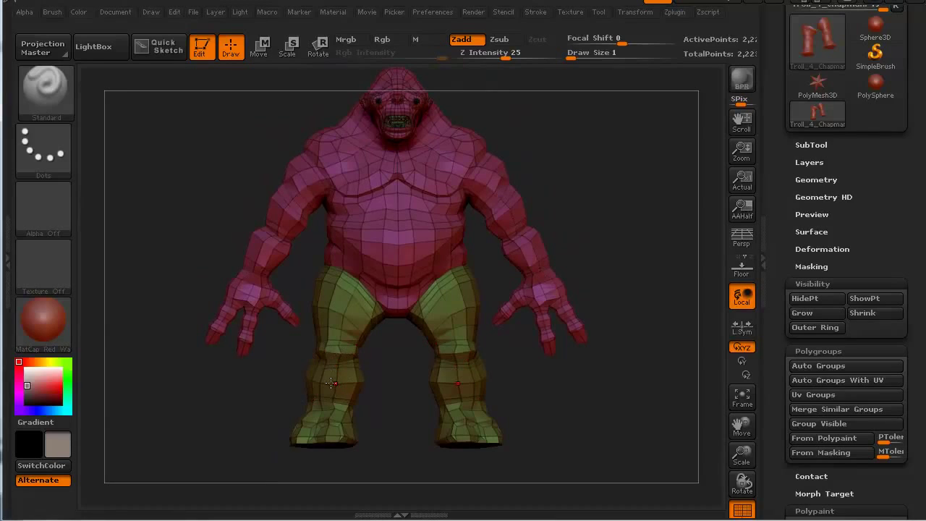
Step: Isolate the leg polygroup, then limit the visibility to the troll's right leg with a rectangular selection
key("ctrl+shift")
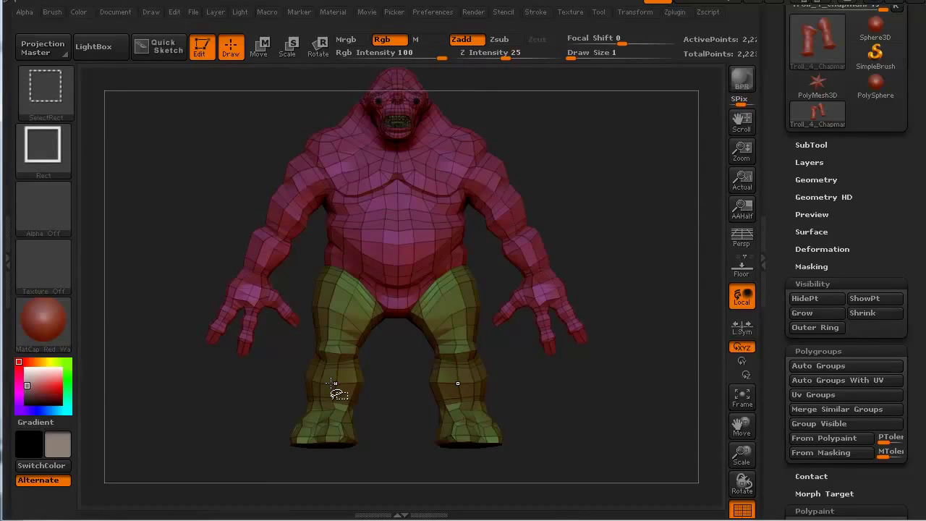
left_click(331, 383, "ctrl+shift")
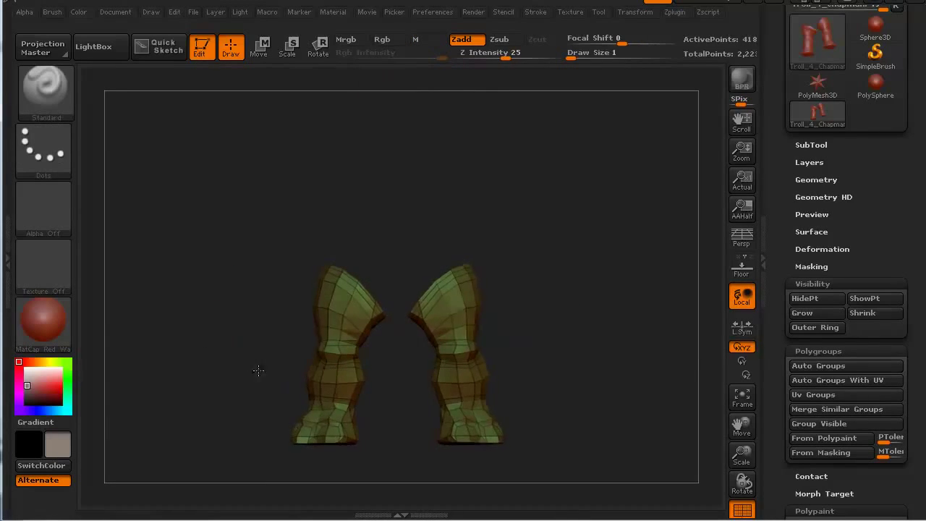
mouse_move(266, 373)
left_mouse_down()
mouse_move(252, 369)
mouse_move(259, 365)
left_mouse_up()
key("ctrl+shift")
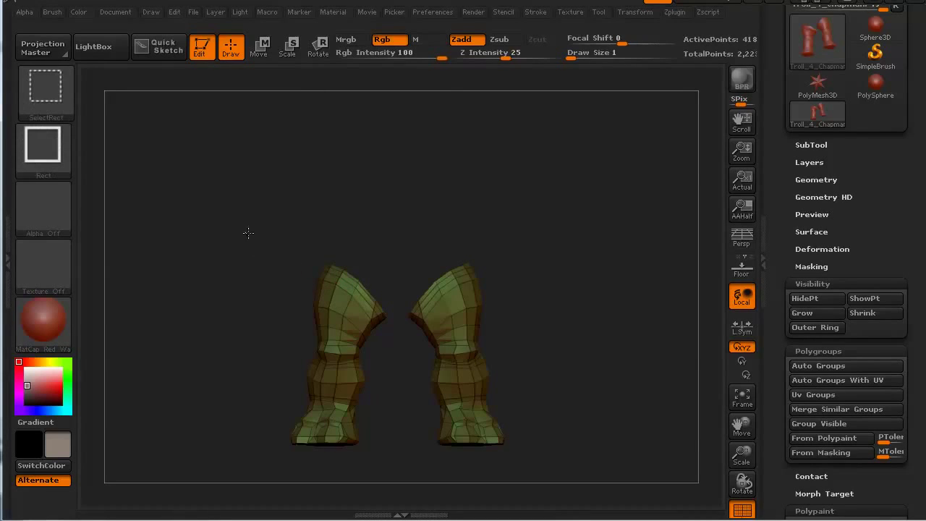
left_click_drag(248, 232, 402, 457, "ctrl+shift")
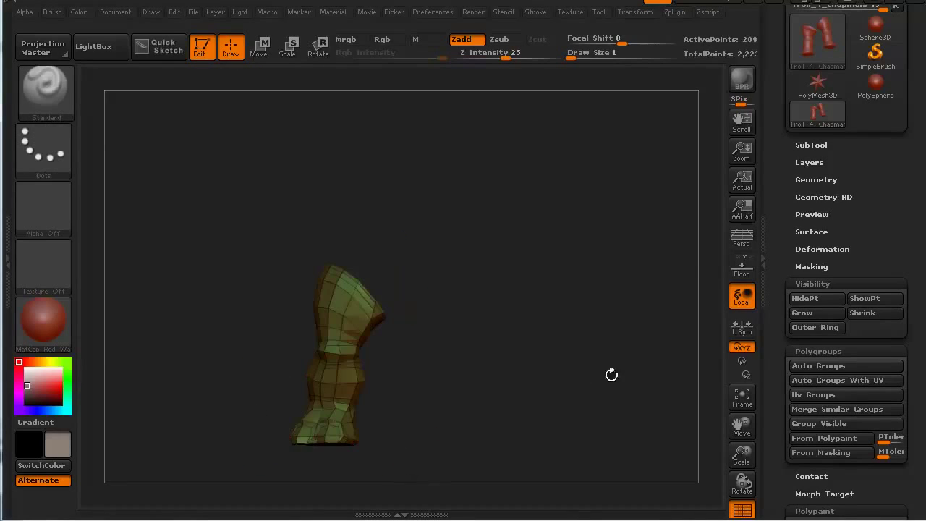
Step: Assign the troll's visible right leg to its own polygroup and show the whole model again
left_click(803, 428)
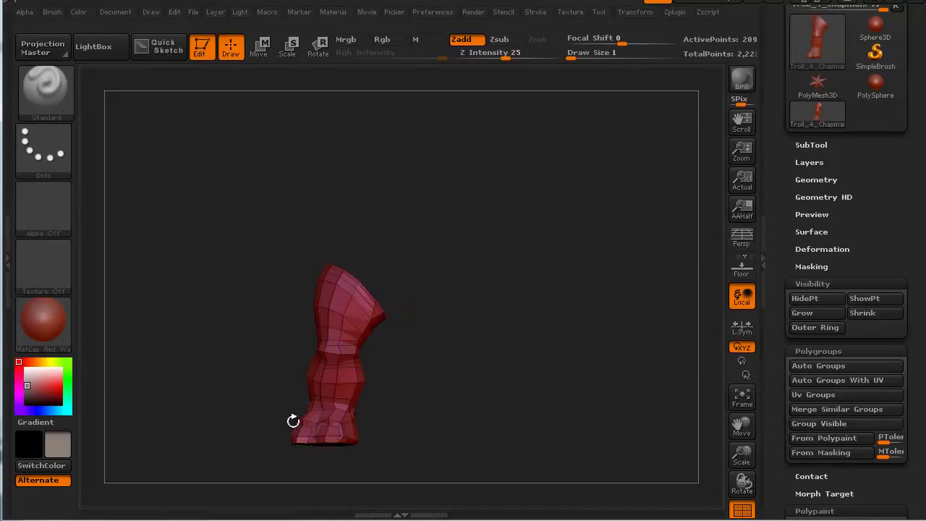
key("ctrl+shift")
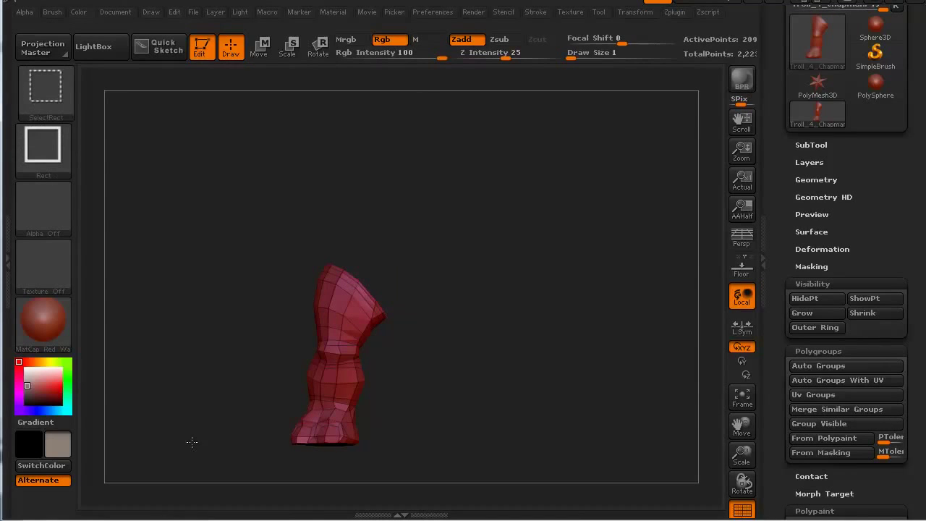
left_click(192, 442, "ctrl+shift")
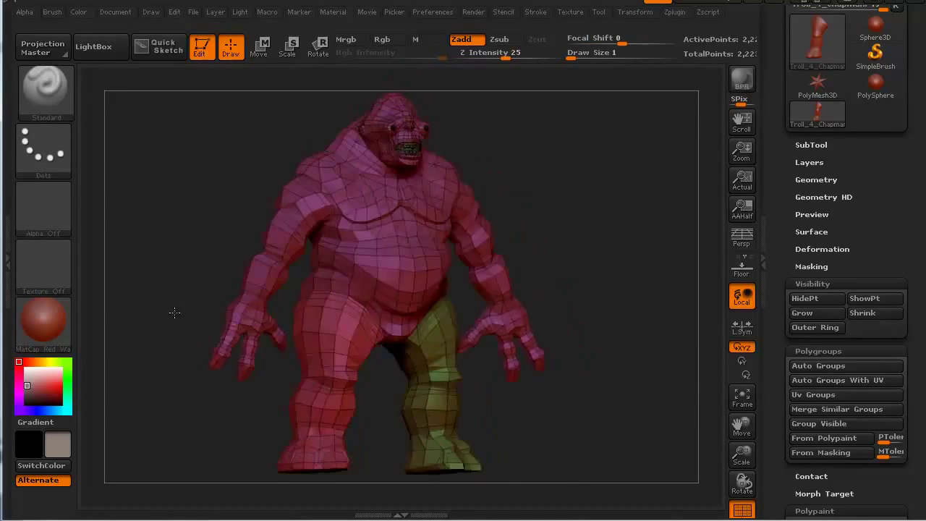
left_click_drag(175, 313, 284, 366)
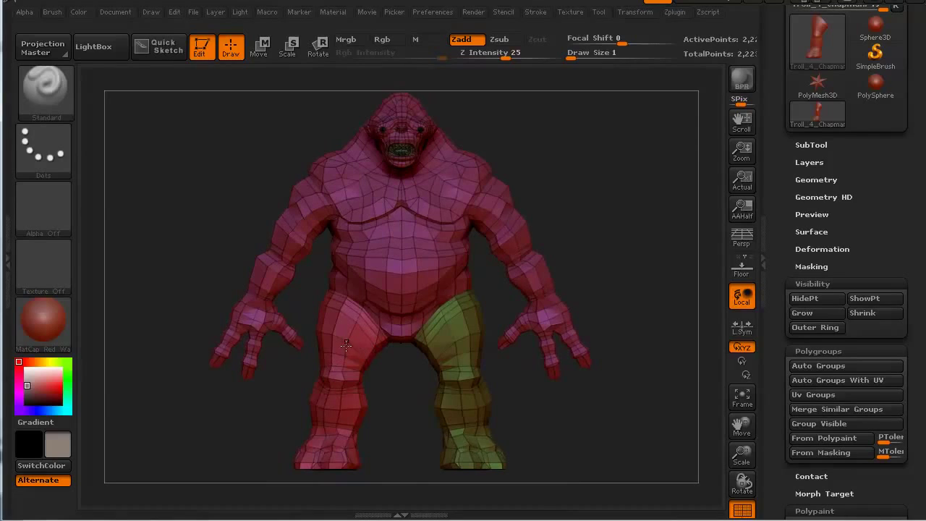
Step: Isolate and hide the two leg polygroups in turn to check their separation, then restore the full troll
left_click(442, 352, "ctrl+shift")
key("ctrl+shift")
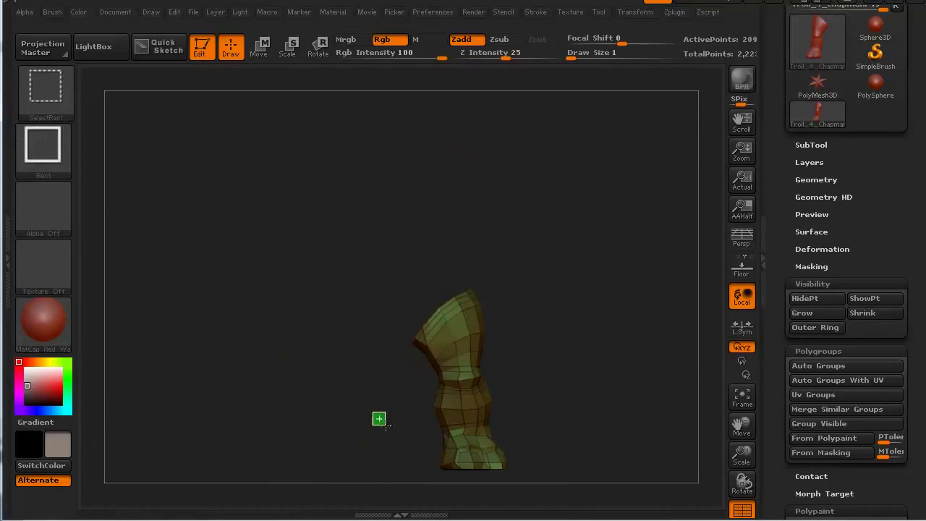
left_click(379, 419, "ctrl+shift")
left_click(327, 406, "ctrl+alt+shift")
left_click(186, 443, "ctrl+shift")
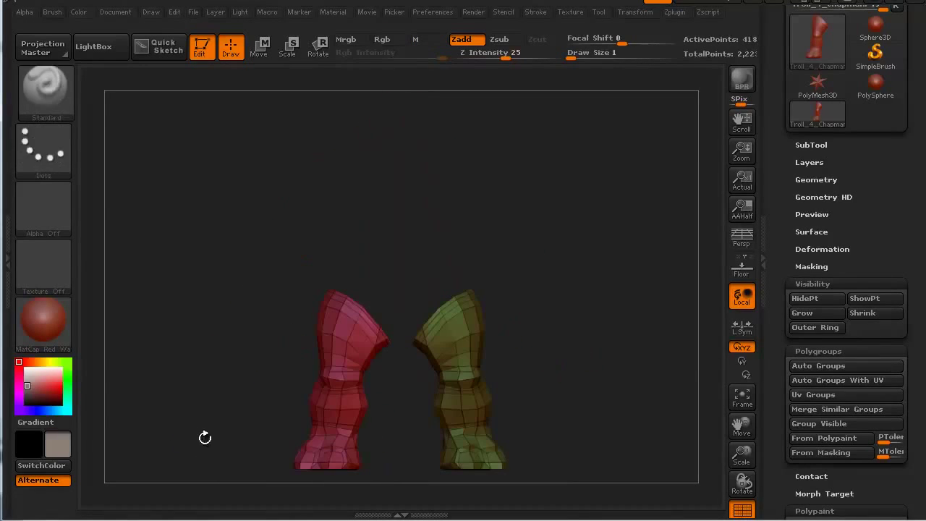
left_click(327, 392, "ctrl+alt+shift")
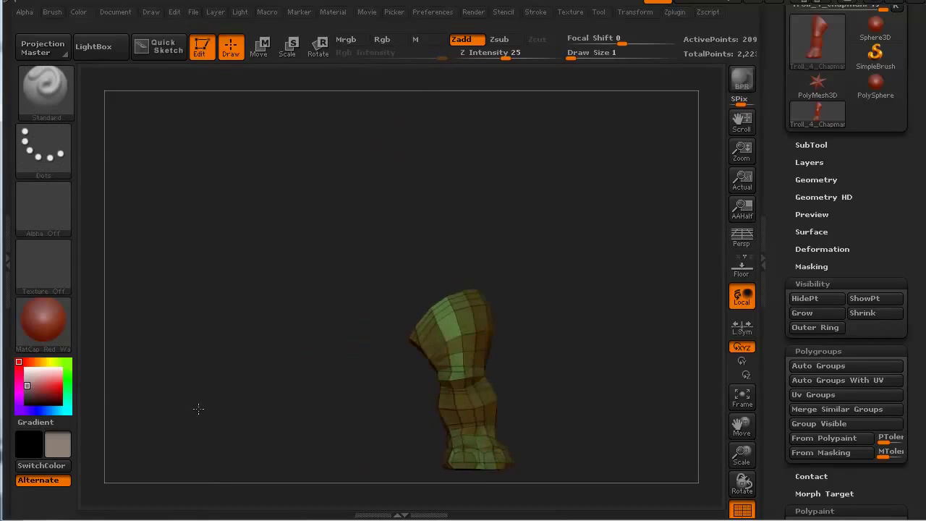
left_click(204, 432, "ctrl+shift")
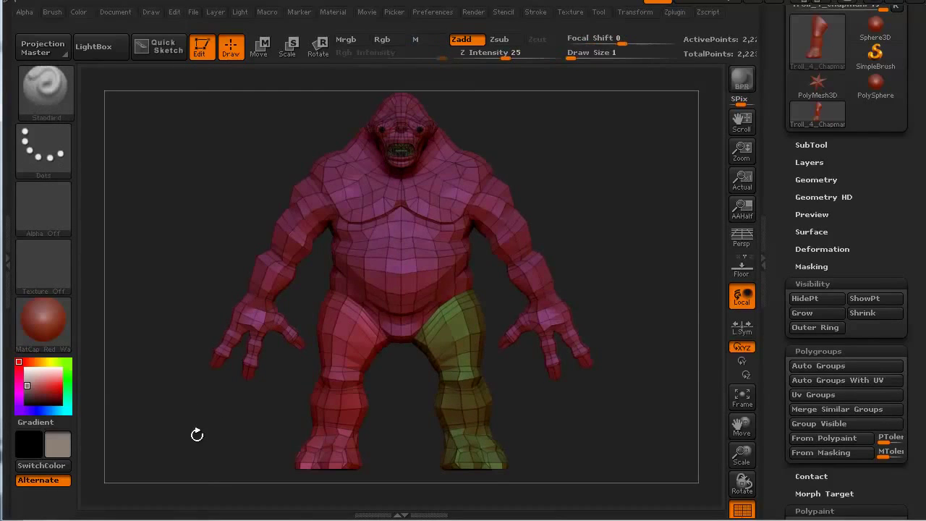
Step: Isolate the body polygroup, hiding the eyes, mouth parts and both legs
left_click_drag(238, 248, 194, 224)
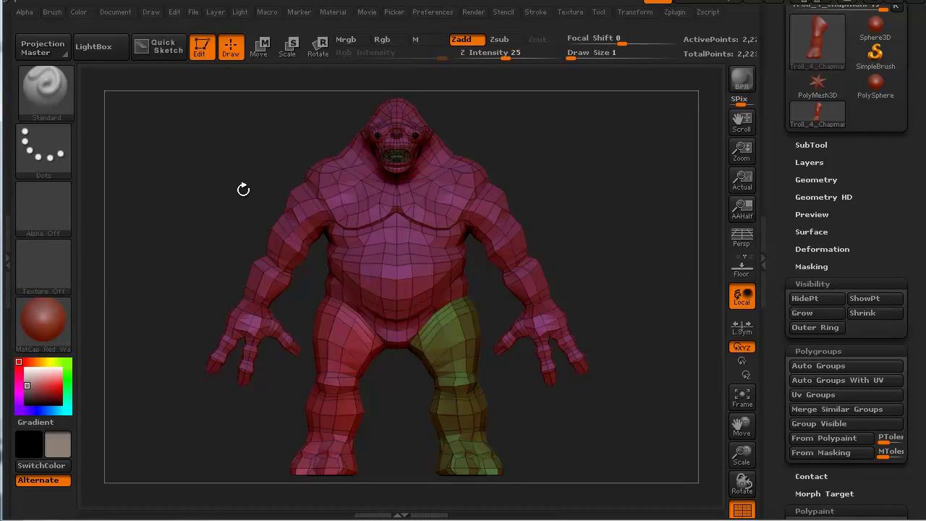
left_click_drag(243, 189, 216, 254)
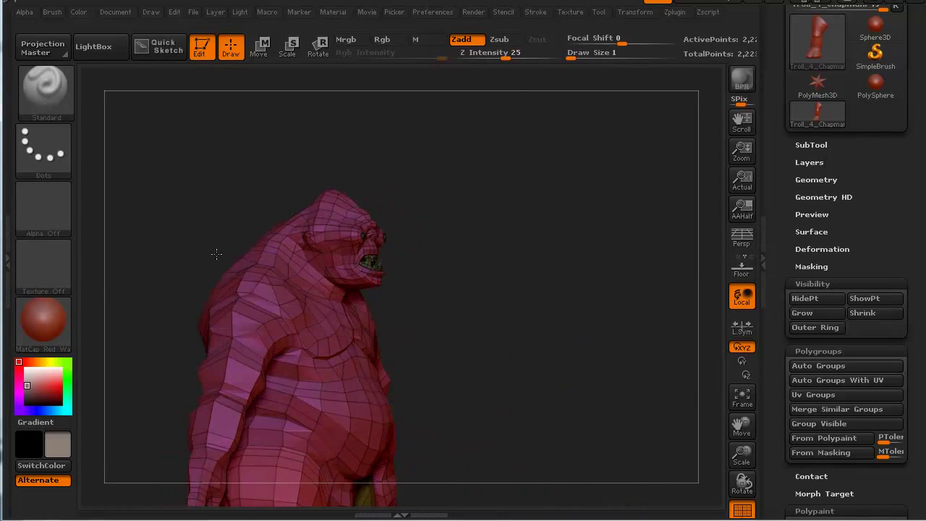
left_click_drag(189, 198, 211, 235, "alt")
left_click_drag(156, 141, 175, 296, "alt")
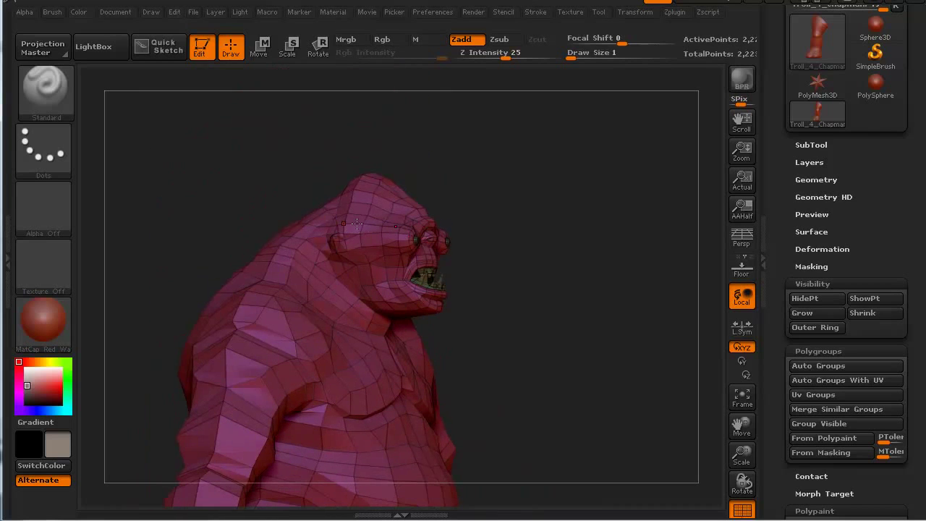
left_click_drag(242, 201, 231, 206)
key("ctrl+shift")
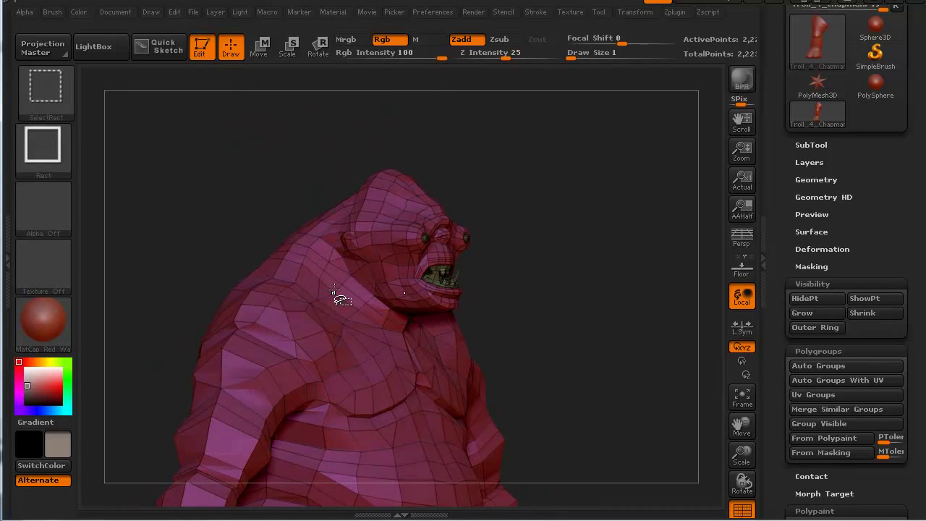
left_click(333, 292, "ctrl+shift")
Step: Isolate the troll's head from a side view with a rectangular visibility selection around it
mouse_move(225, 208)
left_mouse_down()
mouse_move(175, 208)
mouse_move(246, 209)
mouse_move(227, 190)
left_mouse_up()
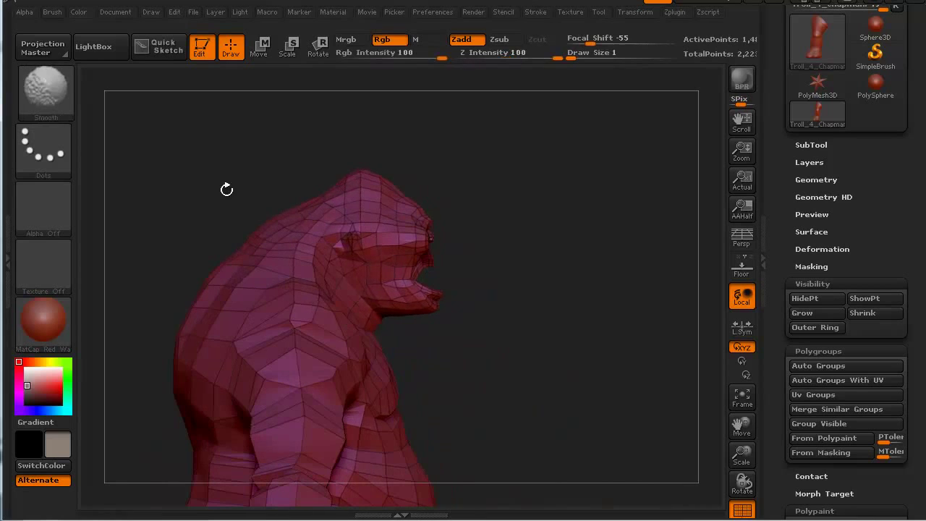
key("space")
left_click_drag(528, 242, 525, 335, "alt")
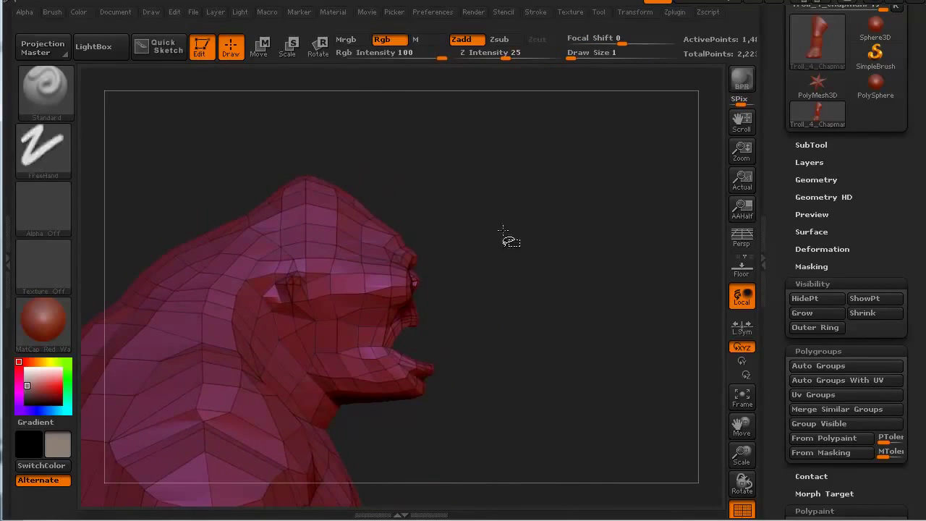
mouse_move(511, 135)
left_mouse_down("ctrl+shift")
mouse_move(471, 244)
mouse_move(391, 364)
mouse_move(327, 395)
mouse_move(161, 416)
mouse_move(230, 407)
left_mouse_up("ctrl+shift")
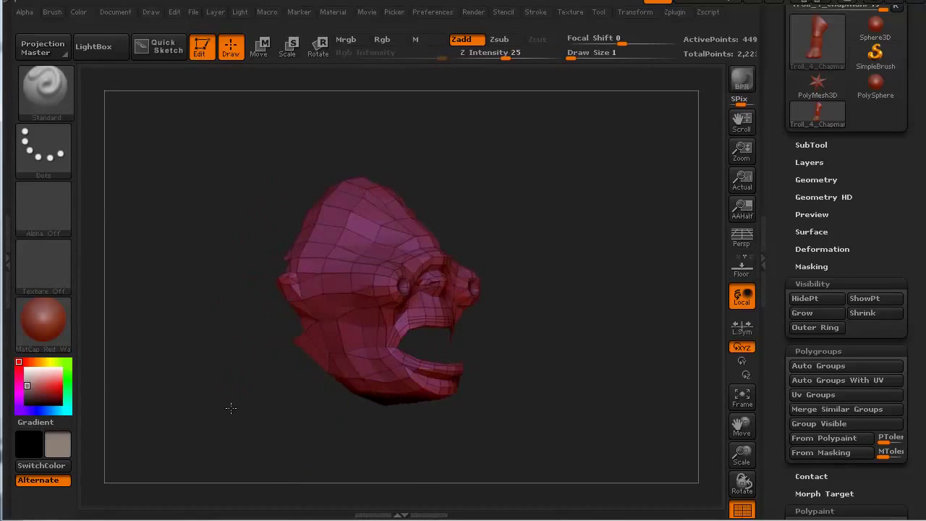
Step: Grow the head's visible area by two rings and hide the surplus polygons below the jaw and neck
left_click(811, 313)
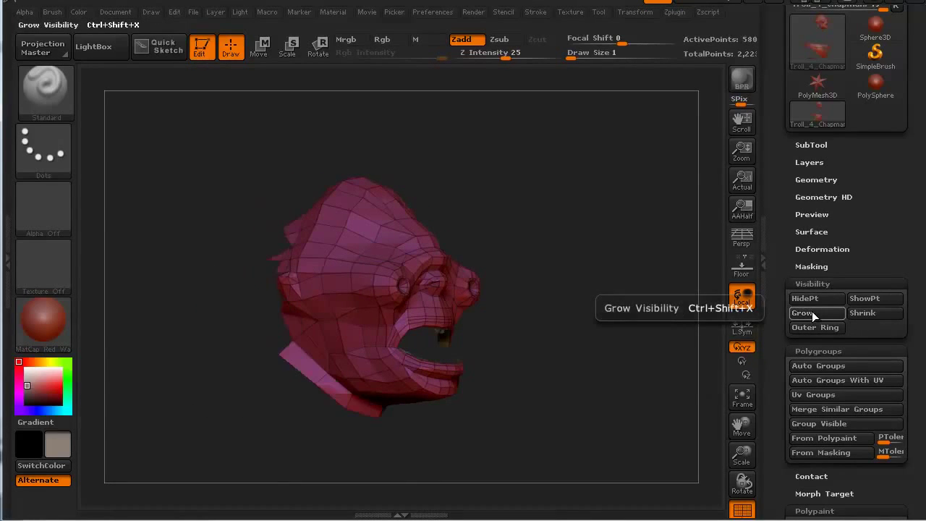
left_click(812, 312)
left_click_drag(149, 381, 158, 355)
left_click_drag(154, 331, 214, 359)
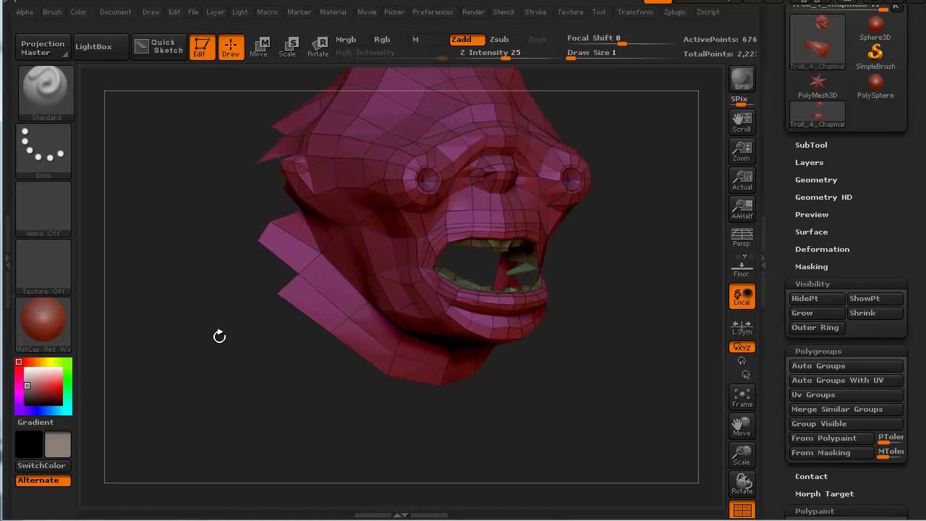
mouse_move(242, 325)
left_mouse_down("ctrl+alt+shift")
mouse_move(292, 275)
mouse_move(309, 241)
left_mouse_up("ctrl+alt+shift")
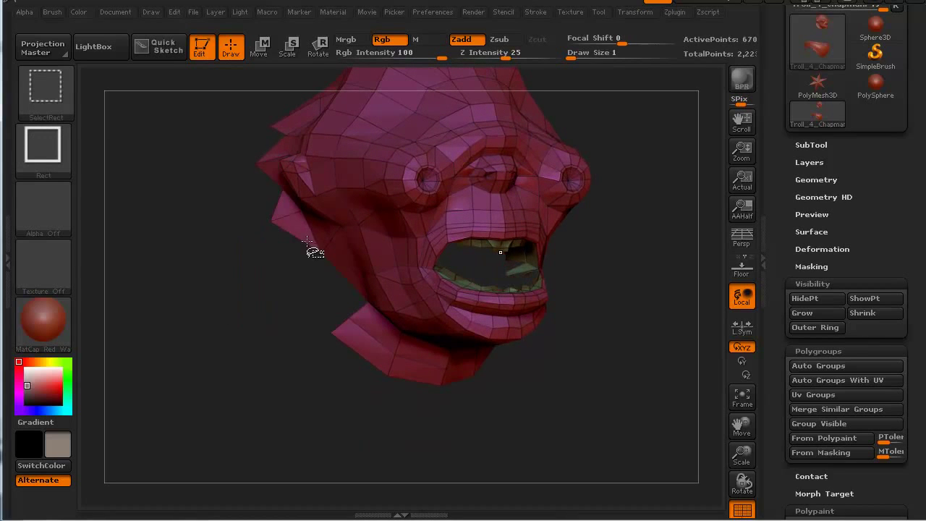
left_click_drag(329, 367, 403, 353, "ctrl+alt+shift")
mouse_move(391, 355)
left_mouse_down()
mouse_move(320, 352)
mouse_move(349, 348)
mouse_move(346, 375)
mouse_move(296, 409)
mouse_move(225, 274)
mouse_move(186, 359)
mouse_move(217, 260)
mouse_move(403, 399)
mouse_move(556, 438)
left_mouse_up()
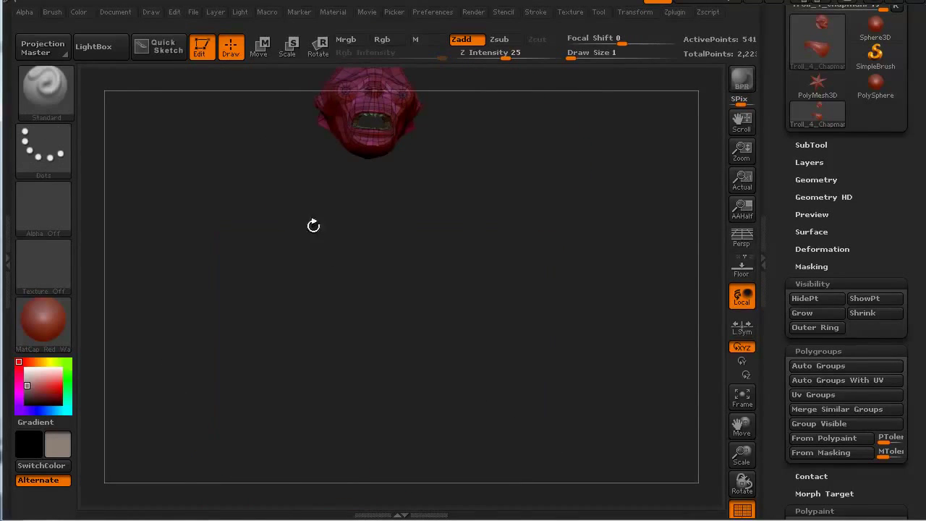
Step: Hide the surplus polygons beside the troll's jaw from a front view of the head
mouse_move(313, 226)
left_mouse_down("alt")
mouse_move(263, 361)
mouse_move(310, 374)
mouse_move(253, 361)
mouse_move(350, 461)
mouse_move(279, 403)
mouse_move(227, 405)
left_mouse_up("alt")
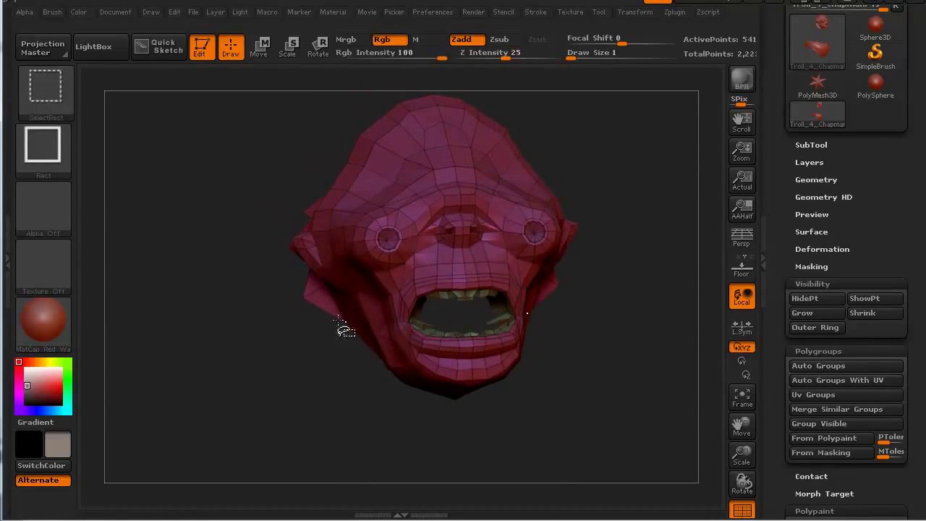
mouse_move(329, 381)
left_mouse_down()
mouse_move(270, 437)
mouse_move(461, 379)
mouse_move(294, 405)
mouse_move(365, 291)
left_mouse_up()
key("ctrl+shift")
left_click(308, 305, "ctrl+shift")
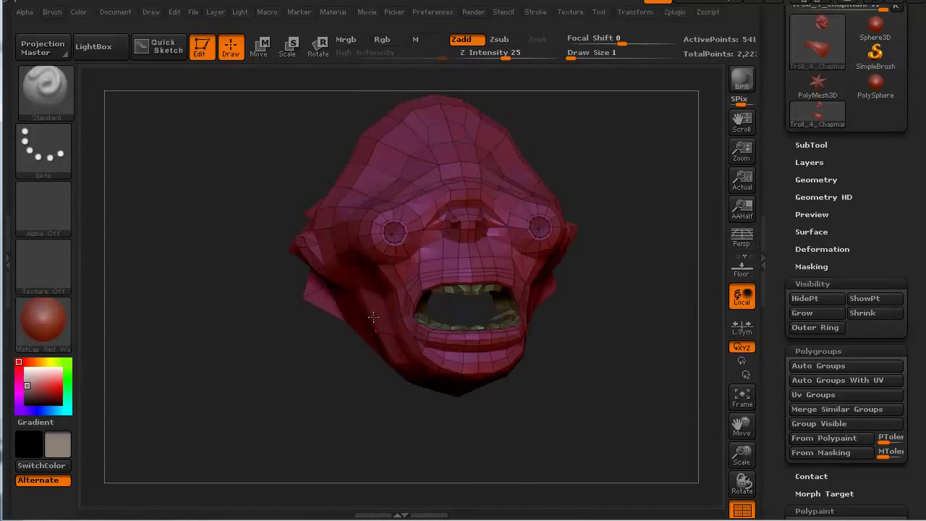
key("ctrl+shift")
left_click(431, 324, "ctrl+alt+shift")
Step: Hide the leftover polygons behind the head so only the clean head shell stays visible
mouse_move(279, 372)
left_mouse_down()
mouse_move(229, 379)
mouse_move(258, 383)
mouse_move(245, 394)
mouse_move(180, 335)
mouse_move(242, 374)
mouse_move(254, 435)
left_mouse_up()
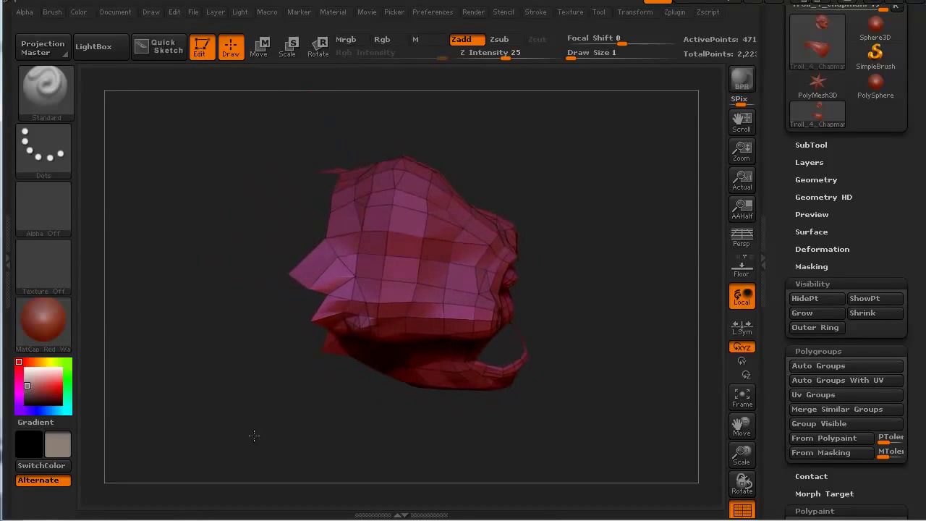
key("ctrl+shift")
left_click_drag(262, 340, 332, 217, "ctrl+shift")
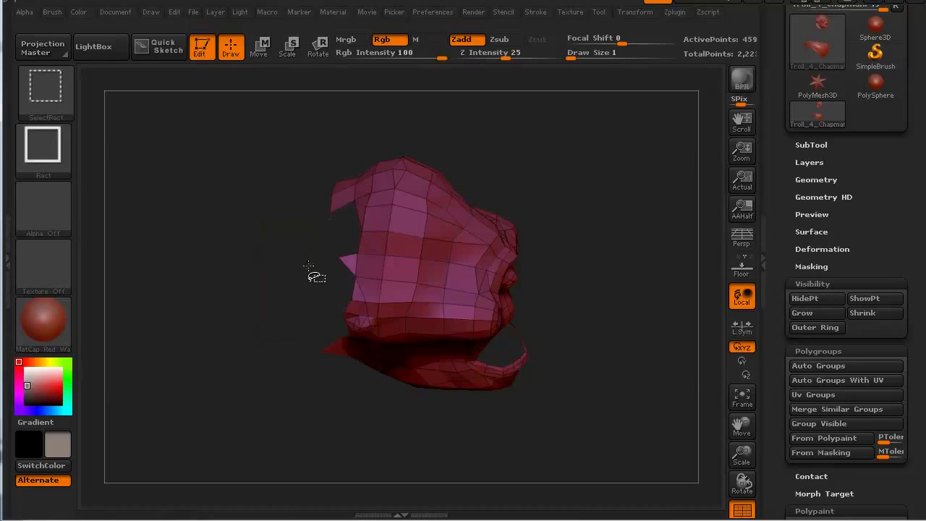
left_click_drag(350, 252, 351, 251, "ctrl+alt+shift")
mouse_move(279, 239)
left_mouse_down()
mouse_move(285, 301)
mouse_move(325, 285)
mouse_move(348, 237)
left_mouse_up()
mouse_move(325, 268)
left_mouse_down()
mouse_move(259, 289)
mouse_move(260, 242)
mouse_move(291, 326)
mouse_move(304, 336)
mouse_move(326, 316)
mouse_move(277, 390)
mouse_move(200, 390)
mouse_move(264, 401)
left_mouse_up()
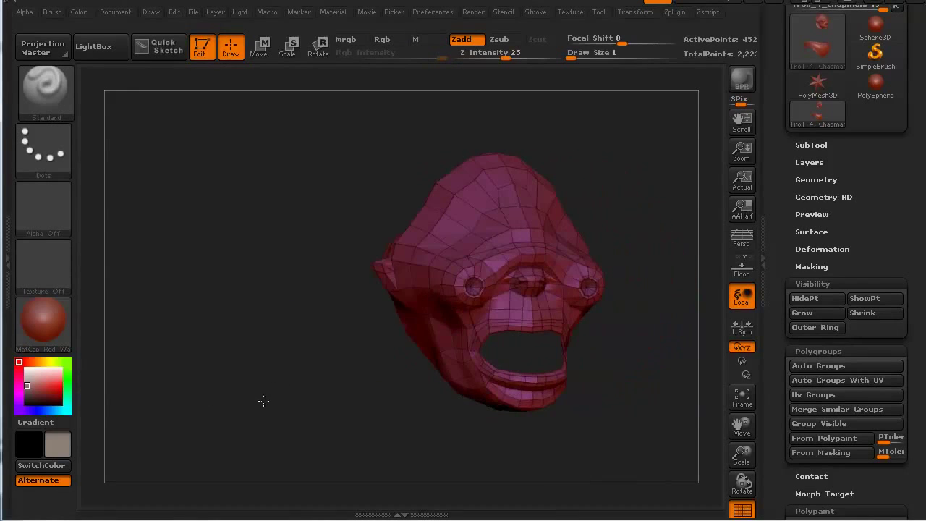
Step: Assign the visible head to its own polygroup and show the whole troll again
left_click(802, 422)
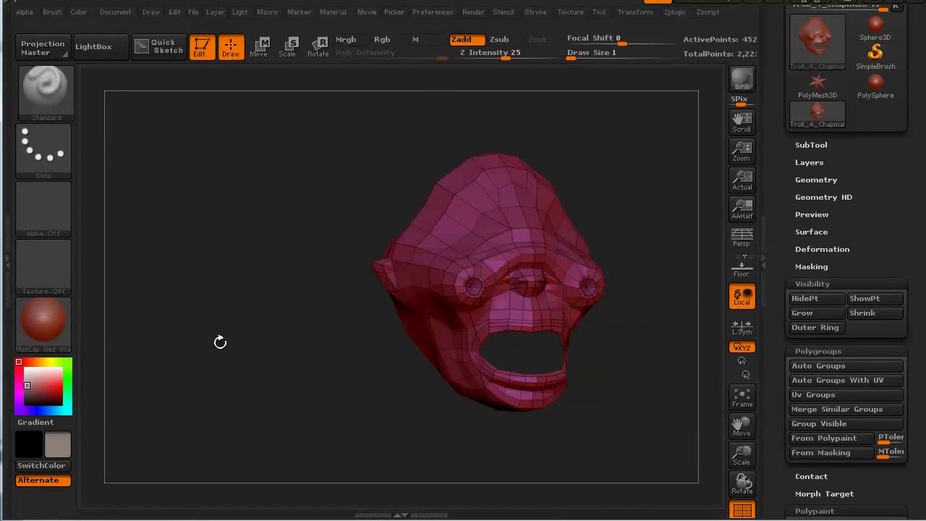
mouse_move(245, 399)
left_mouse_down()
mouse_move(312, 388)
mouse_move(227, 393)
mouse_move(238, 393)
left_mouse_up()
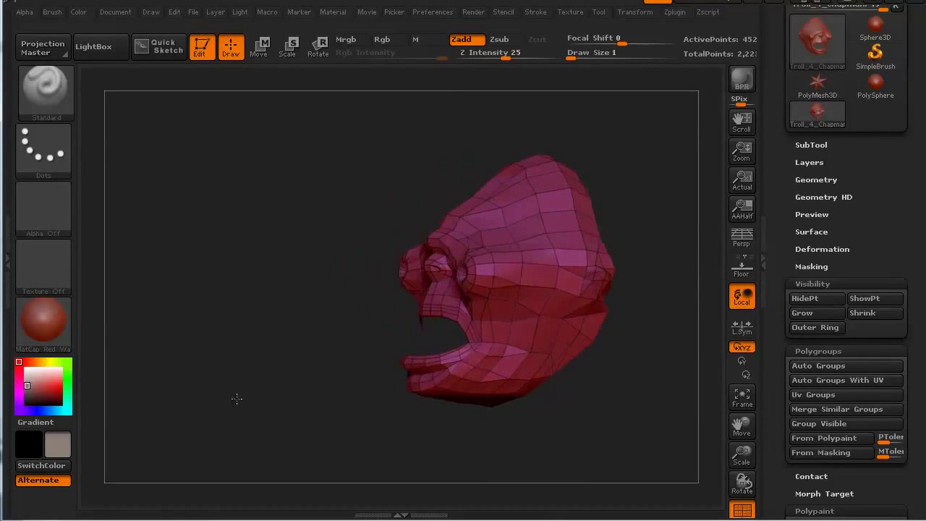
left_click_drag(305, 274, 319, 280)
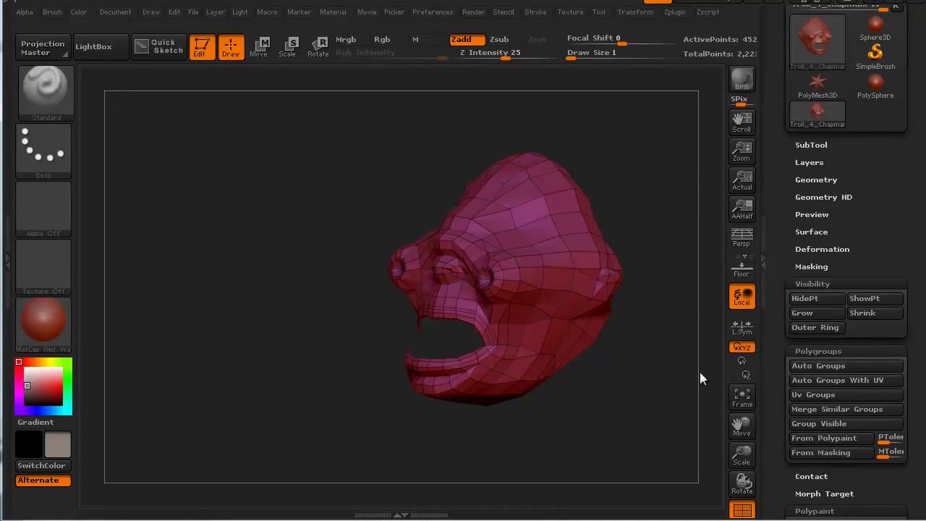
left_click(812, 425)
left_click_drag(384, 436, 326, 437)
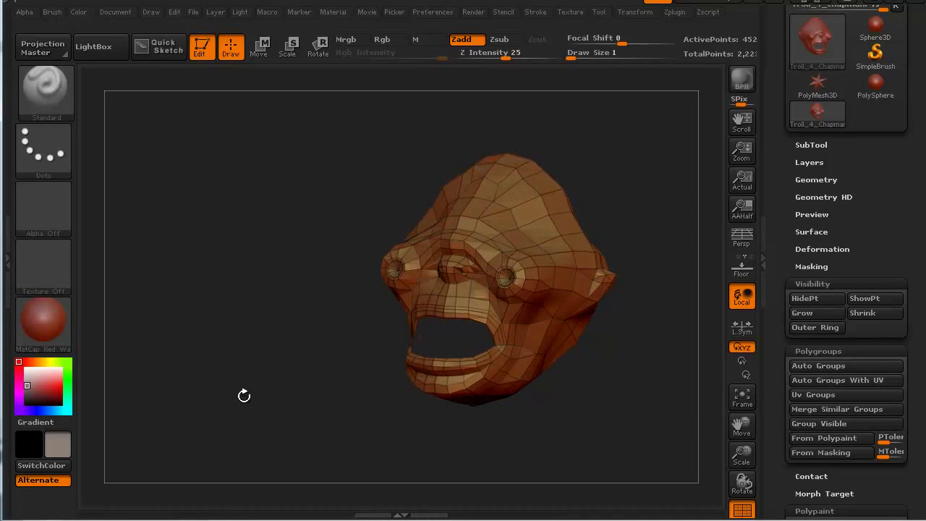
key("ctrl+shift")
left_click(202, 292, "ctrl+shift")
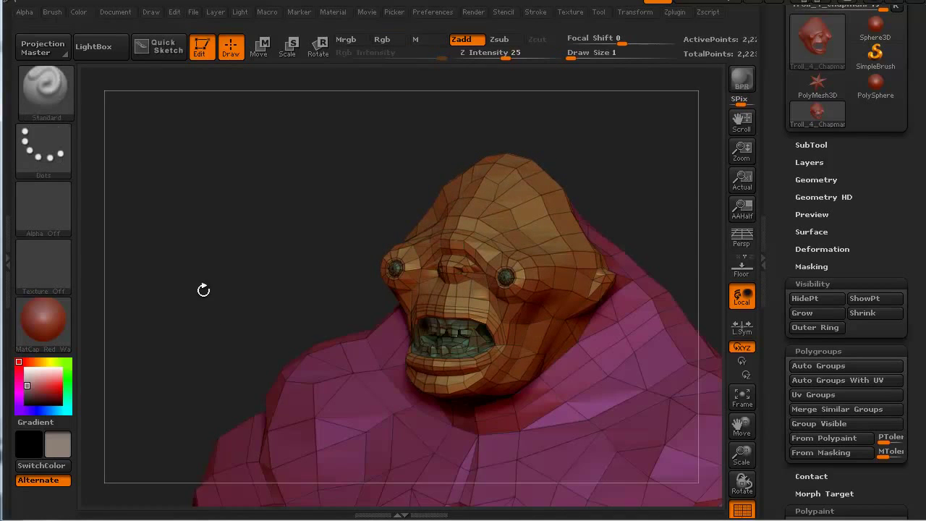
Step: Isolate the torso-and-arms polygroup, and limit visibility to both arms with a rectangular selection from the front
left_click_drag(226, 329, 161, 242, "alt")
mouse_move(219, 387)
left_mouse_down("alt")
mouse_move(222, 255)
mouse_move(165, 258)
mouse_move(224, 261)
mouse_move(215, 271)
mouse_move(162, 275)
mouse_move(215, 217)
mouse_move(198, 234)
mouse_move(209, 275)
mouse_move(193, 251)
left_mouse_up("alt")
key("ctrl+shift")
left_click(252, 286, "ctrl+shift")
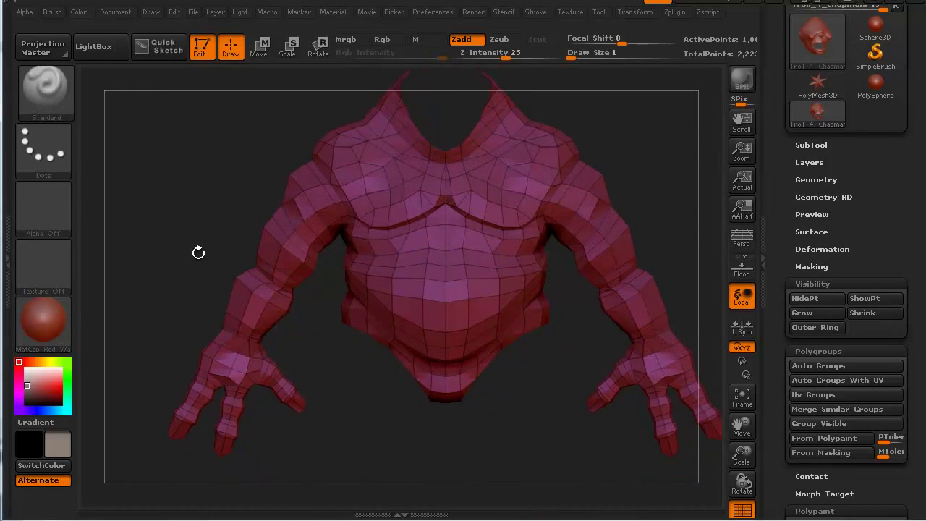
key("ctrl+shift")
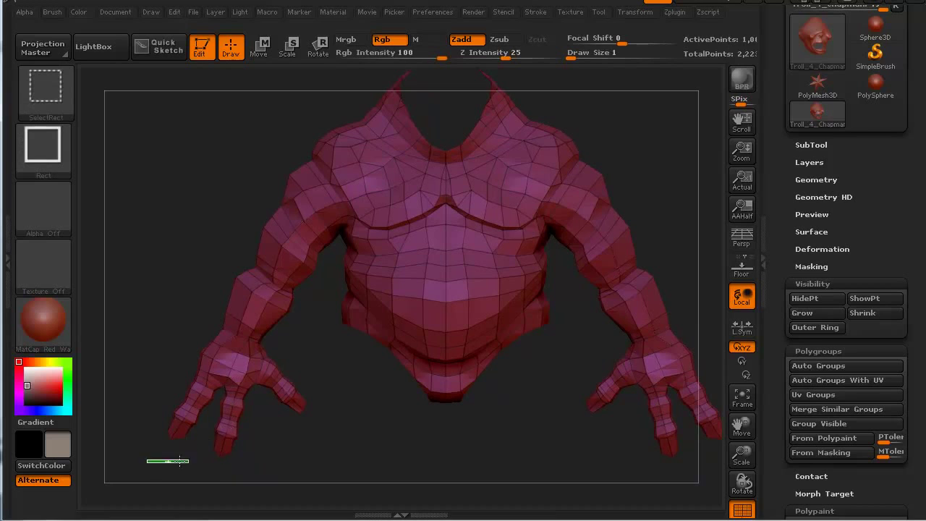
mouse_move(187, 458)
left_mouse_down("ctrl+shift")
mouse_move(298, 310)
mouse_move(325, 201)
left_mouse_up("ctrl+shift")
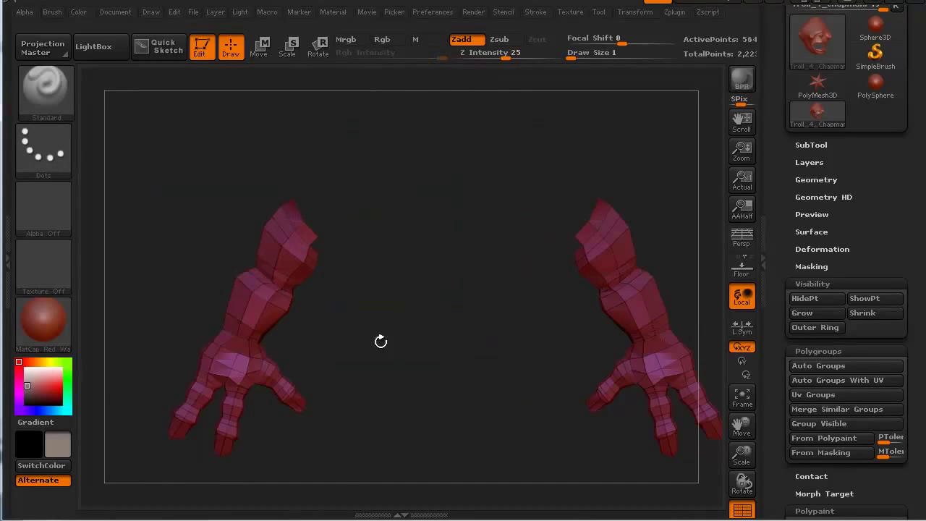
left_click_drag(380, 342, 405, 330)
Step: Grow the arms' visible area by one ring and hide the waist polygons between them
left_click(804, 315)
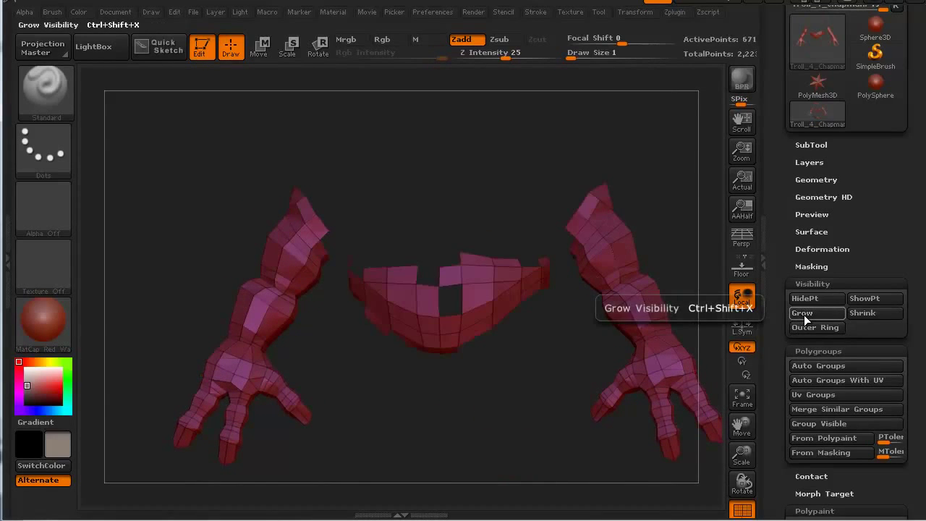
left_click_drag(310, 378, 324, 374)
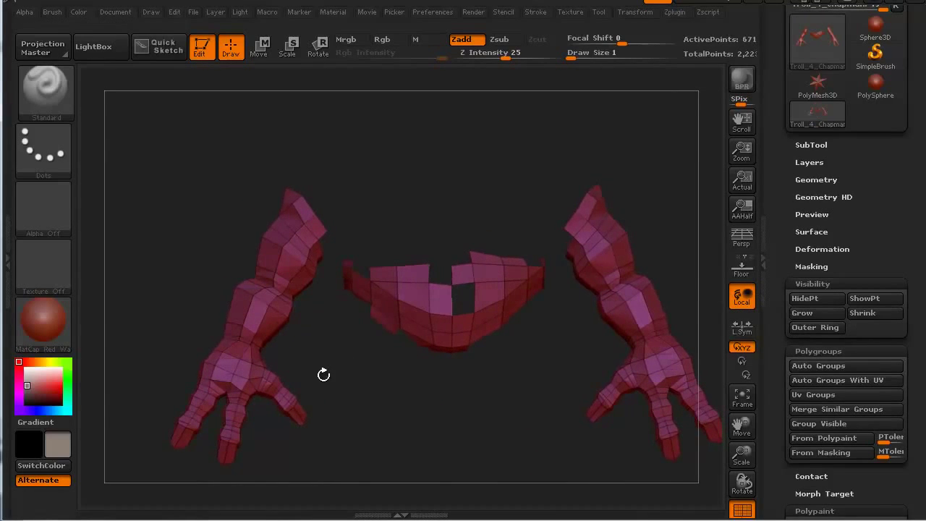
key("ctrl+shift")
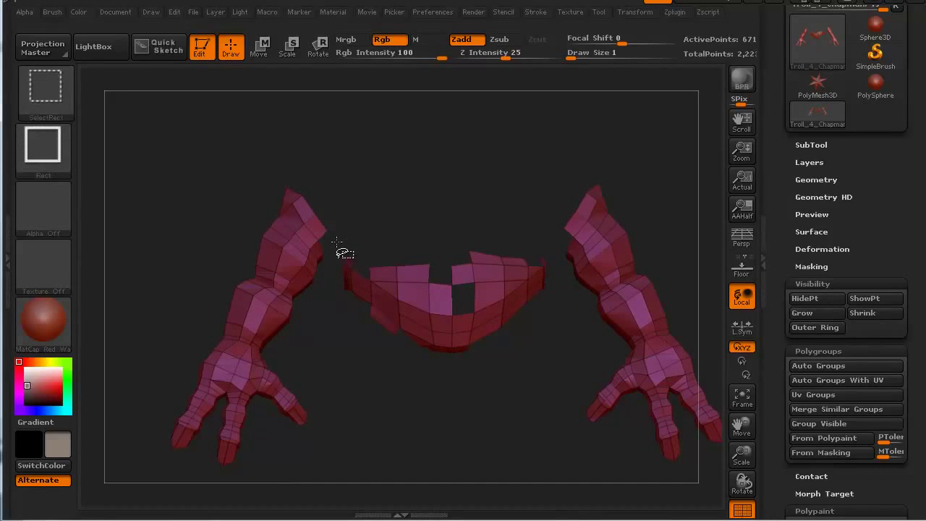
left_click_drag(338, 239, 552, 363, "ctrl+alt+shift")
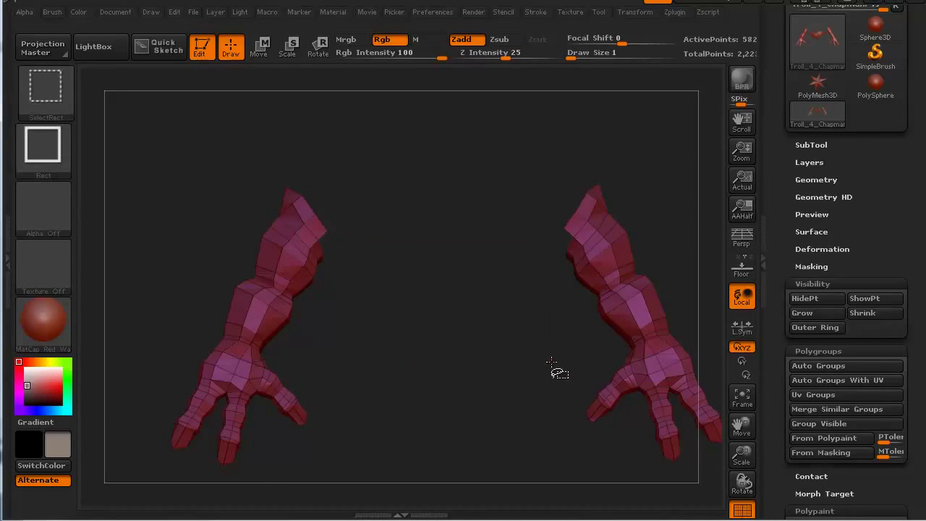
mouse_move(423, 400)
left_mouse_down()
mouse_move(537, 393)
mouse_move(469, 403)
mouse_move(526, 403)
mouse_move(418, 410)
left_mouse_up()
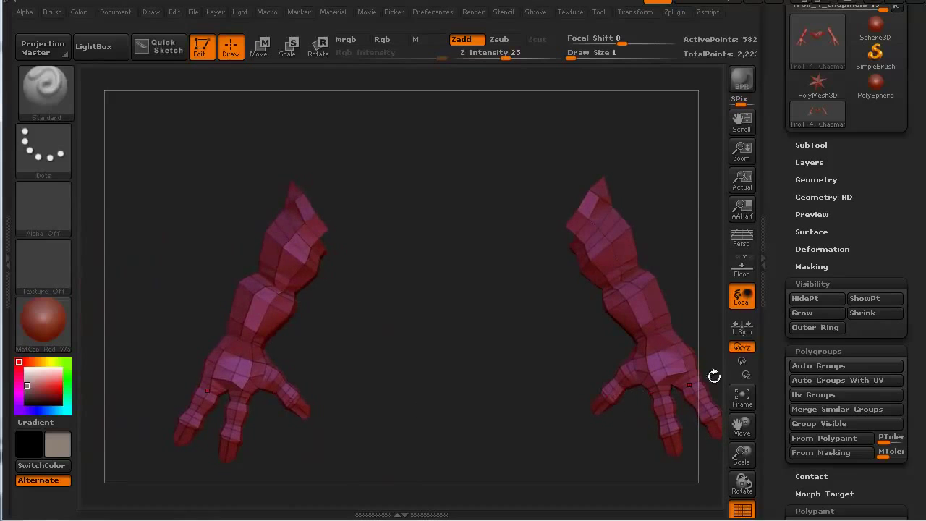
Step: Grow the arms' visibility twice more toward the shoulders, hiding the extra waist polygons after each growth
left_click(799, 313)
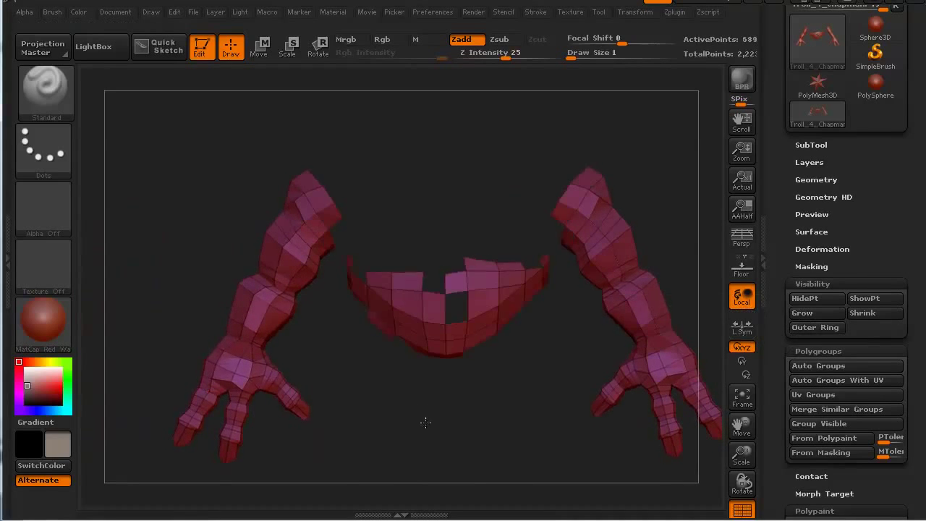
left_click_drag(412, 393, 330, 397, "alt")
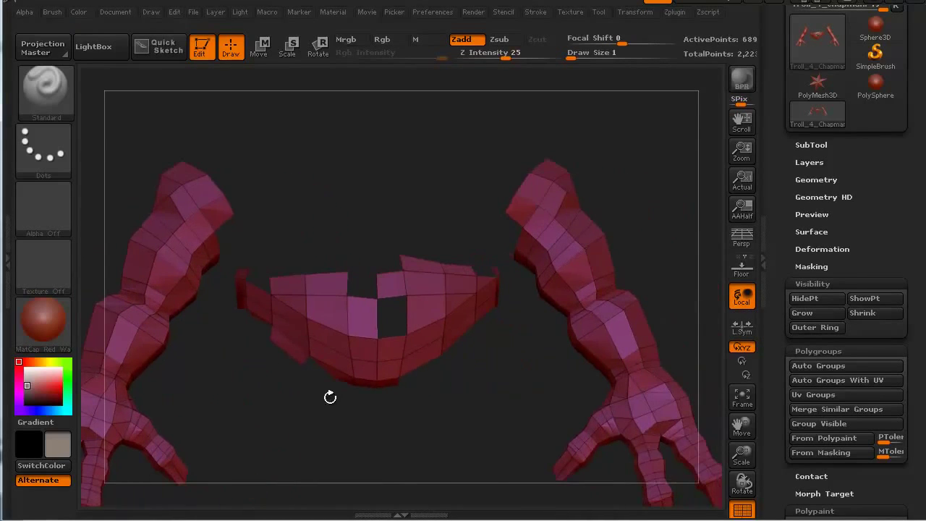
key("ctrl+shift")
left_click_drag(230, 255, 354, 389, "ctrl+alt+shift")
left_click(803, 313)
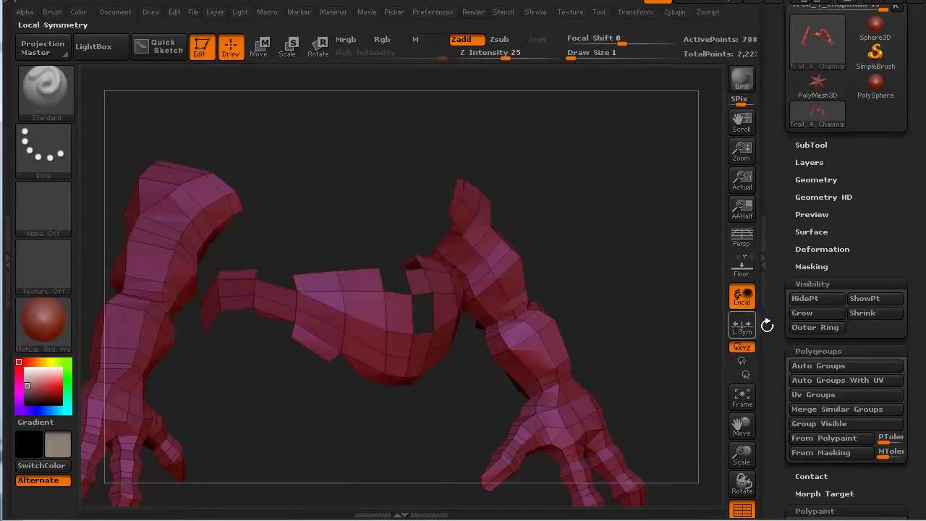
left_click_drag(331, 449, 310, 457, "shift")
key("ctrl+shift")
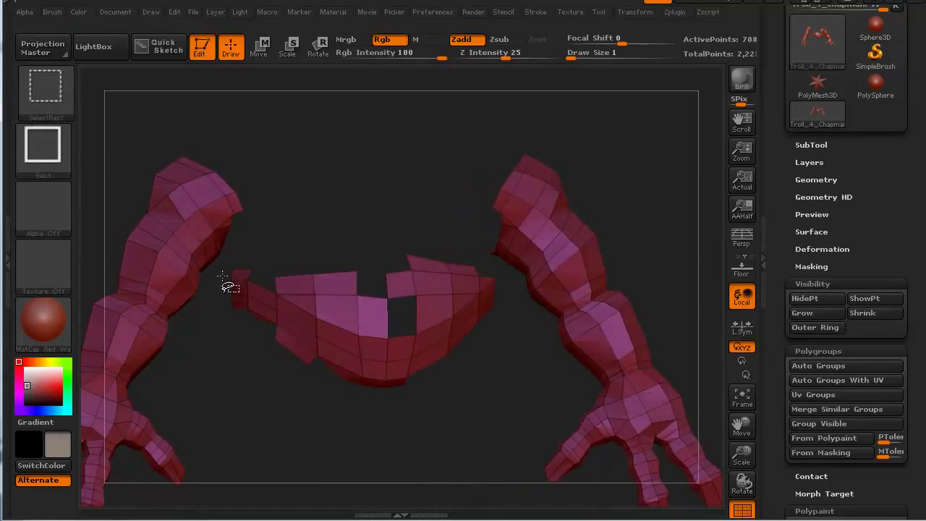
left_click_drag(231, 266, 492, 413, "ctrl+shift")
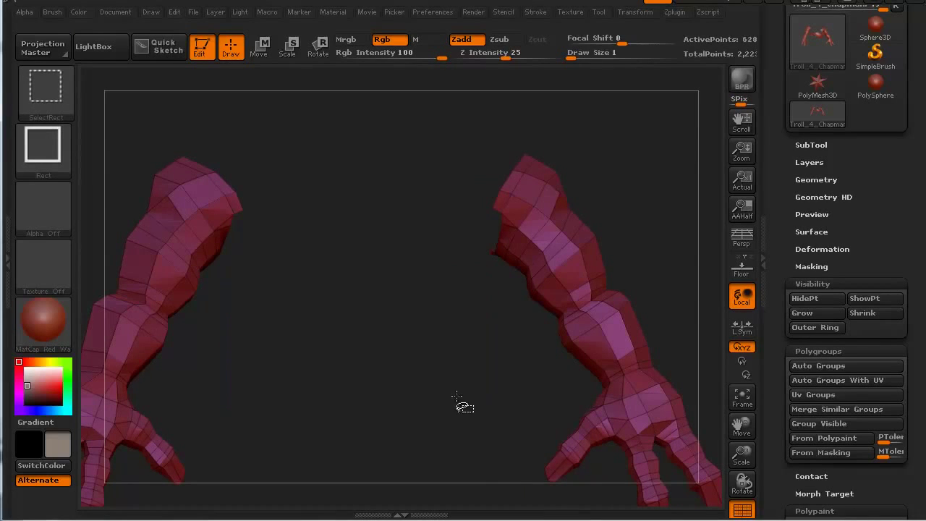
Step: Hide the stray polygons along the upper-arm edges to even out the shoulder boundary on both arms
left_click_drag(333, 394, 381, 303)
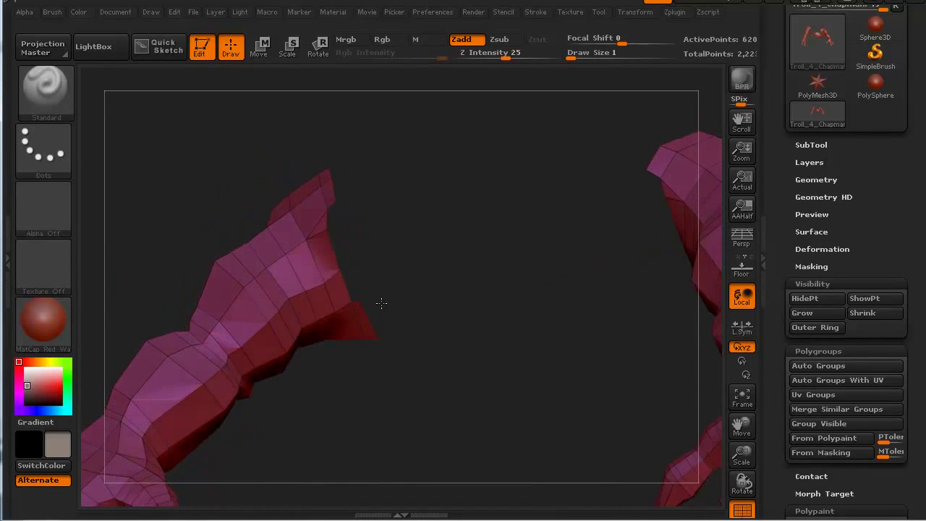
left_click_drag(329, 217, 400, 251)
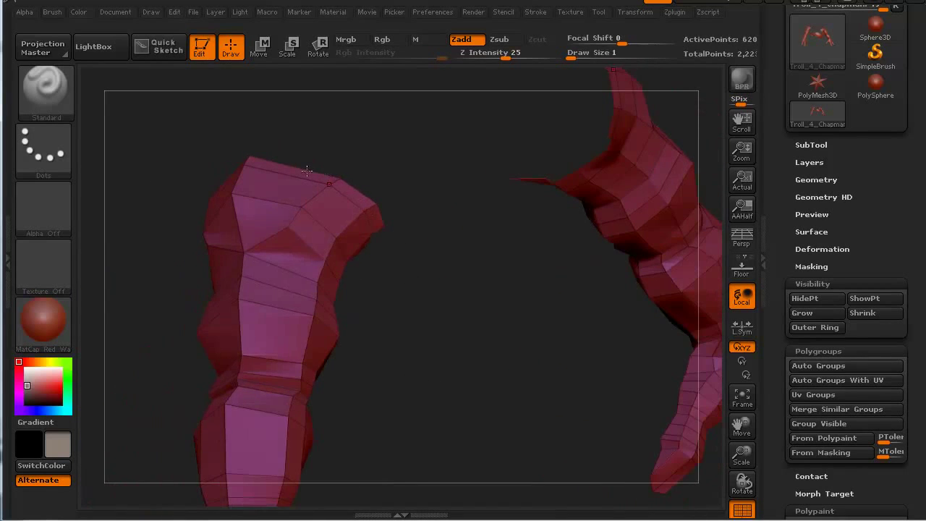
left_click_drag(306, 170, 305, 277)
left_click_drag(273, 318, 240, 266)
mouse_move(188, 236)
left_mouse_down()
mouse_move(215, 206)
mouse_move(307, 252)
left_mouse_up()
key("ctrl+shift")
mouse_move(161, 210)
left_mouse_down()
mouse_move(219, 194)
mouse_move(268, 161)
mouse_move(341, 217)
left_mouse_up()
key("ctrl+shift")
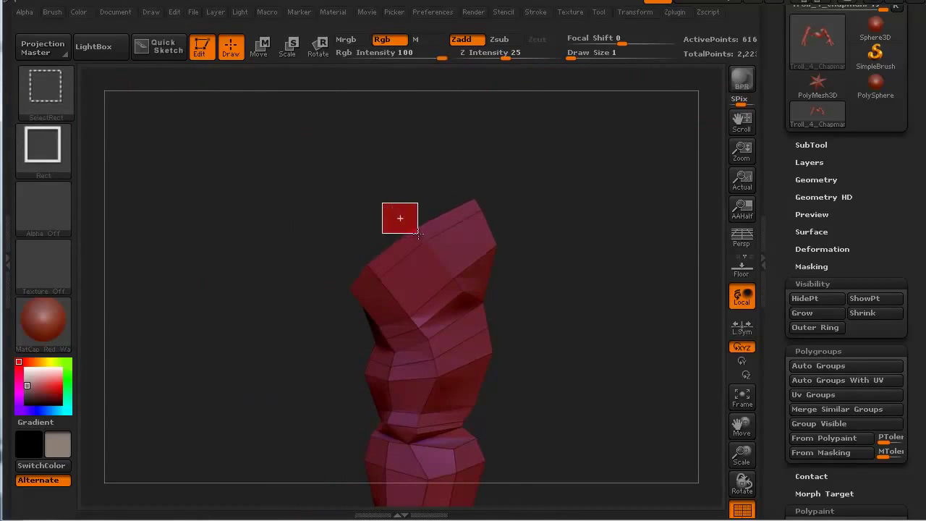
left_click_drag(418, 231, 418, 233, "ctrl+shift")
left_click_drag(269, 298, 262, 326)
key("ctrl+shift")
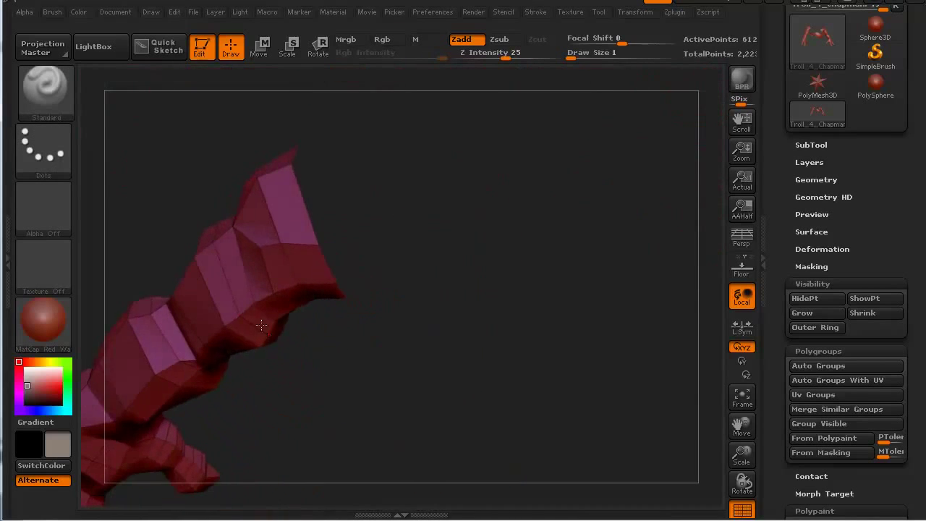
Step: Assign both visible arms to one new polygroup and show the whole troll again
key("f")
left_click_drag(456, 434, 364, 314)
left_click_drag(453, 401, 427, 322)
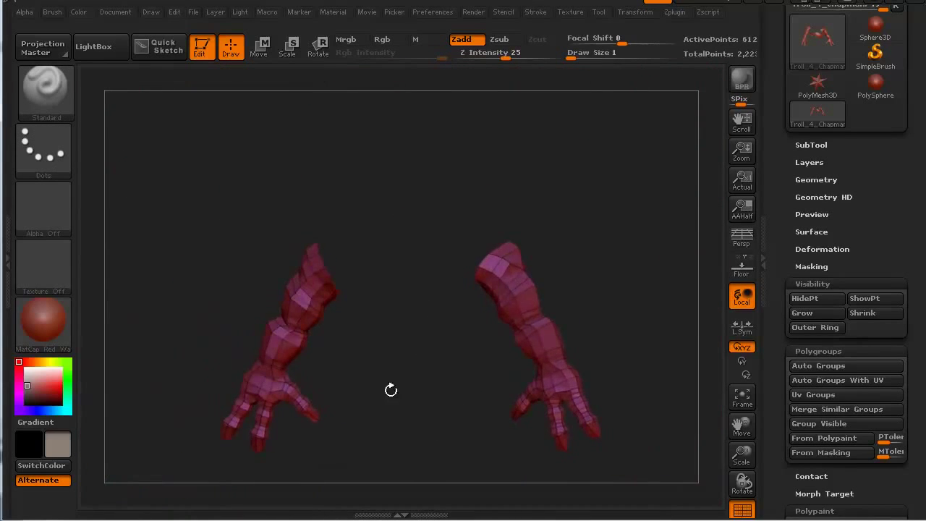
left_click_drag(390, 389, 411, 395)
left_click_drag(407, 433, 354, 370, "alt")
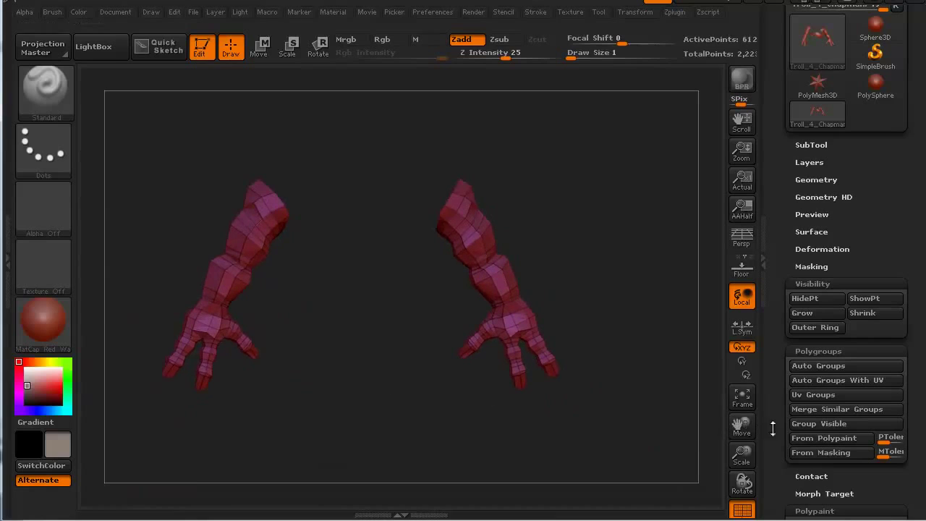
left_click(808, 423)
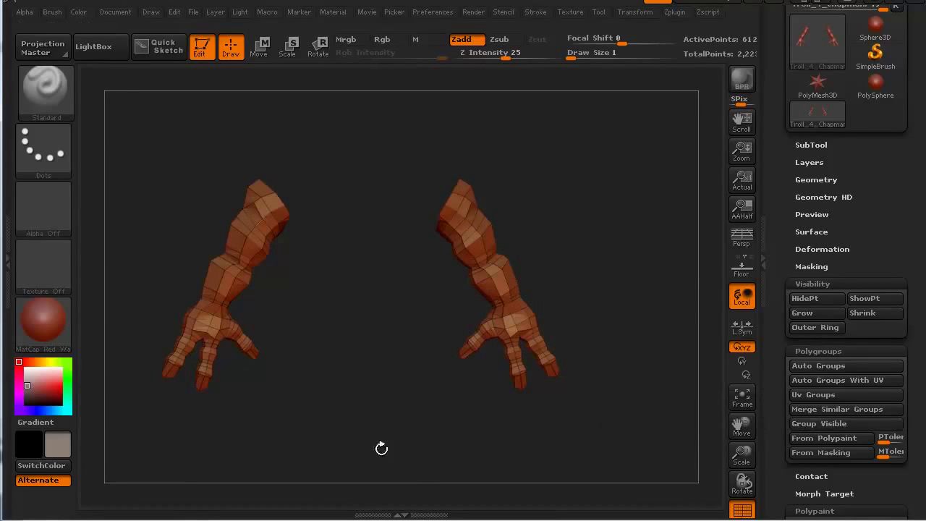
left_click(172, 456, "ctrl+shift")
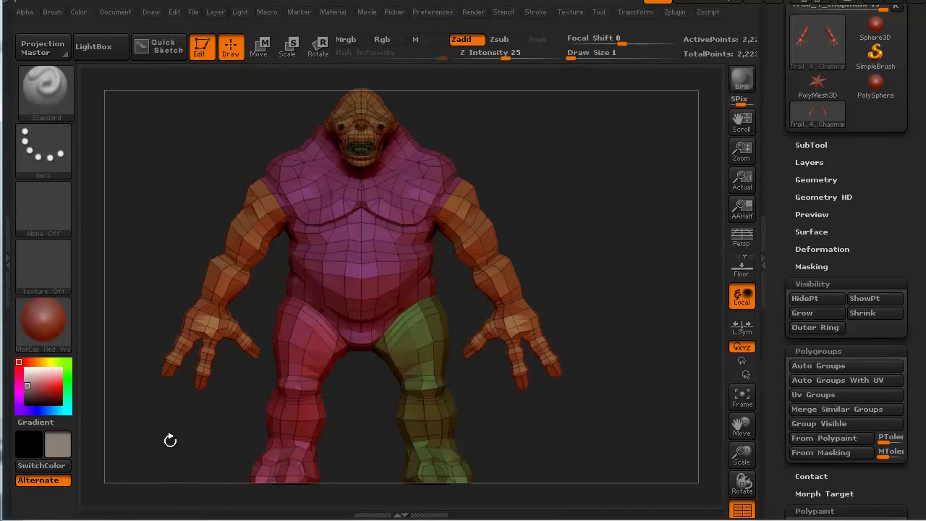
Step: Isolate the arms' polygroup and hide the troll's left arm so only its right arm stays visible
mouse_move(170, 438)
left_mouse_down("alt")
mouse_move(150, 417)
mouse_move(187, 428)
left_mouse_up("alt")
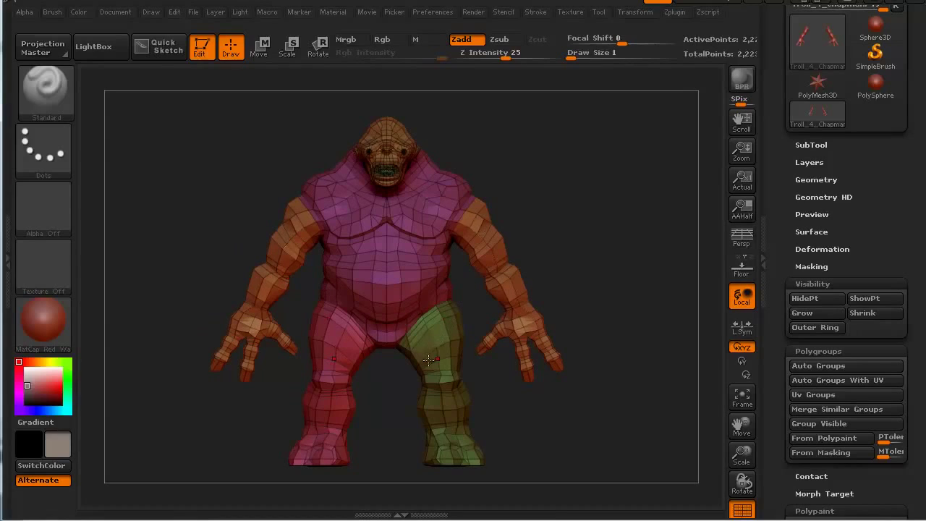
key("ctrl+shift")
left_click(278, 262, "ctrl+shift")
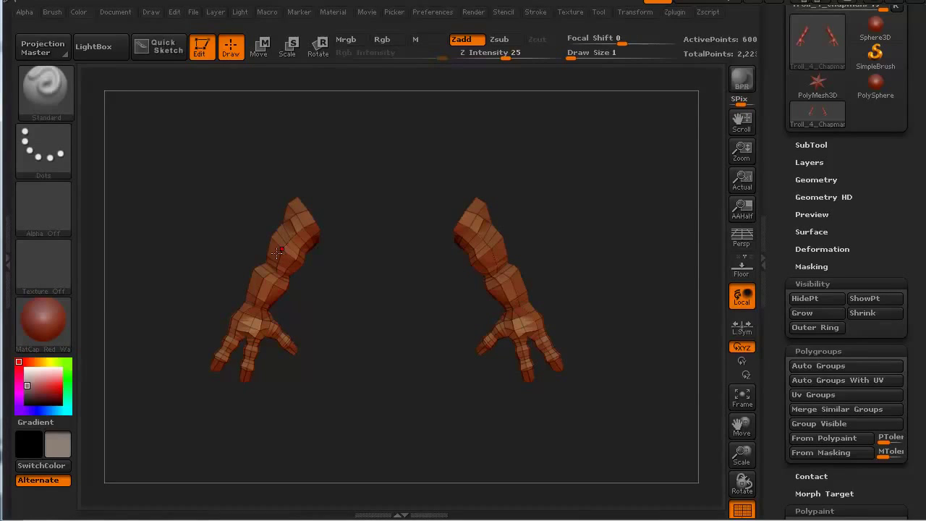
mouse_move(172, 155)
left_mouse_down("ctrl+shift")
mouse_move(316, 367)
mouse_move(365, 414)
left_mouse_up("ctrl+shift")
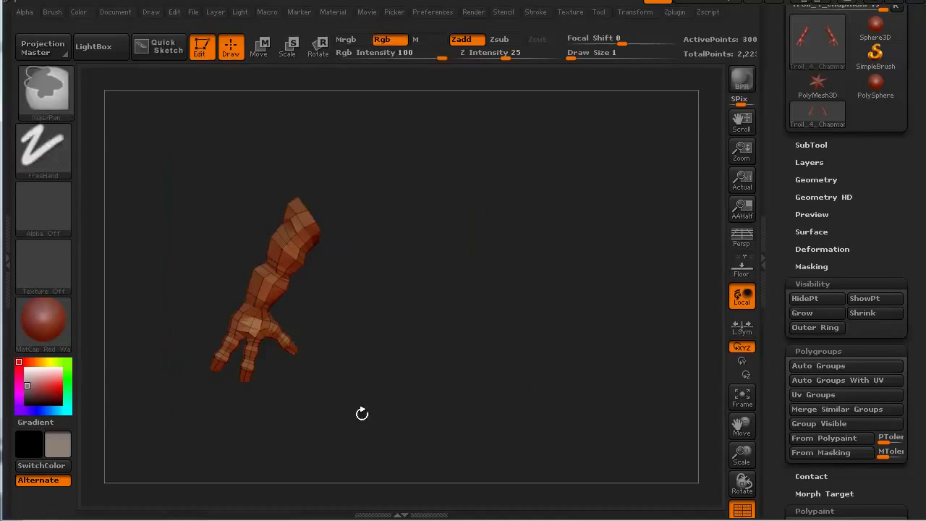
Step: Assign the visible right arm to its own new polygroup and show the whole troll again
left_click(804, 425)
key("ctrl+shift")
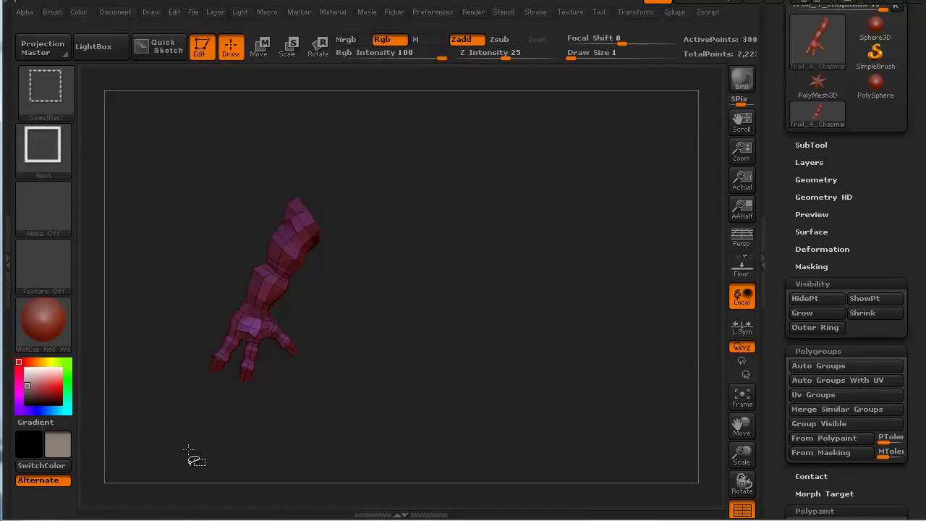
left_click(187, 451, "ctrl+shift")
mouse_move(186, 444)
left_mouse_down()
mouse_move(192, 427)
mouse_move(239, 427)
mouse_move(169, 428)
mouse_move(191, 456)
left_mouse_up()
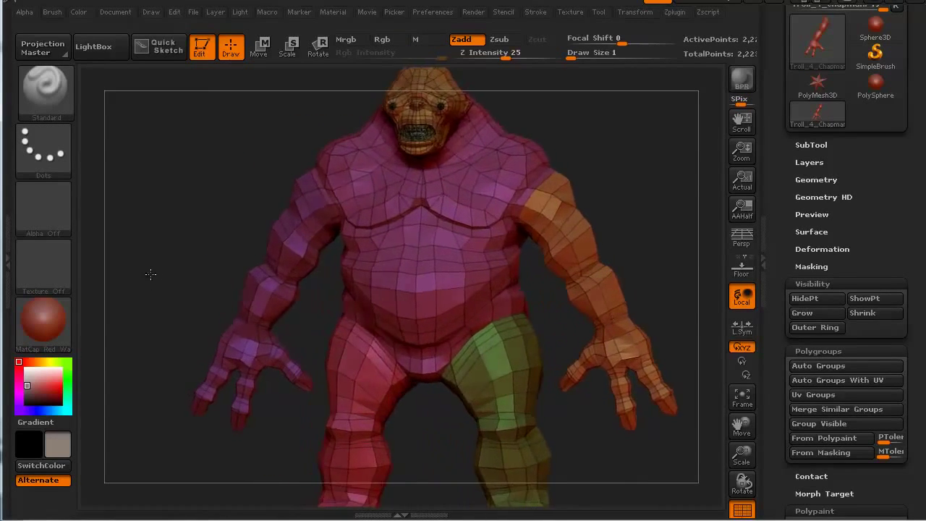
Step: Isolate the right arm's polygroup and the left arm's polygroup in turn, showing the whole troll after each check
mouse_move(149, 273)
left_mouse_down()
mouse_move(126, 271)
mouse_move(171, 274)
mouse_move(159, 263)
left_mouse_up()
left_click(262, 274, "ctrl+shift")
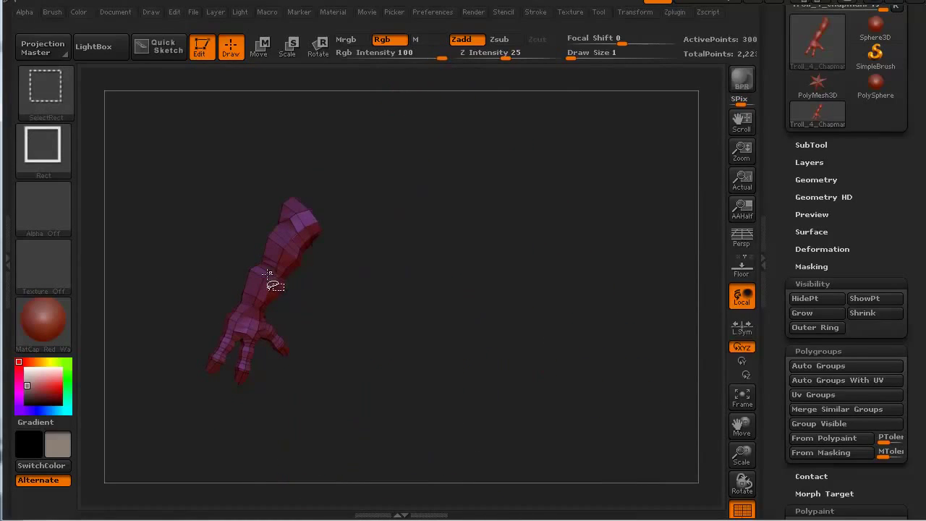
mouse_move(196, 298)
left_mouse_down()
mouse_move(165, 292)
mouse_move(169, 280)
mouse_move(154, 303)
left_mouse_up()
key("ctrl+shift")
left_click(149, 296, "ctrl+shift")
left_click(496, 266, "ctrl+shift")
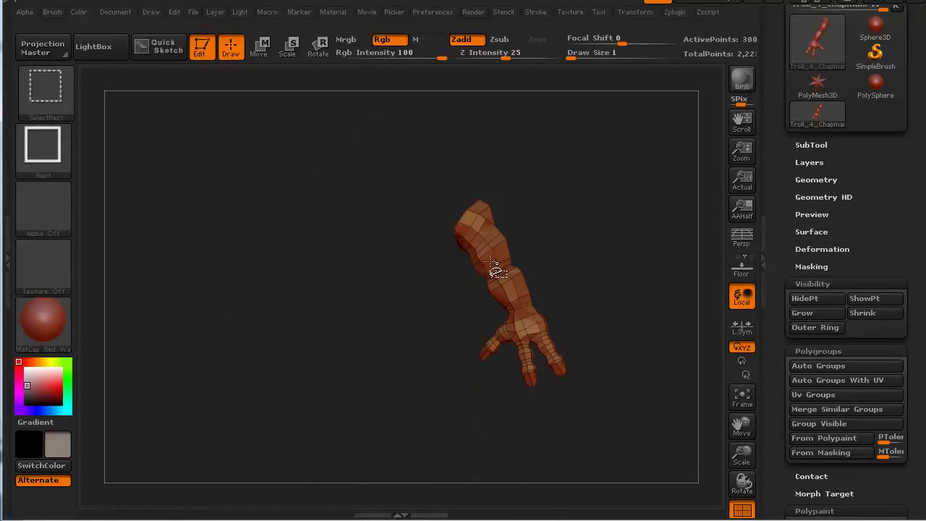
key("ctrl+shift")
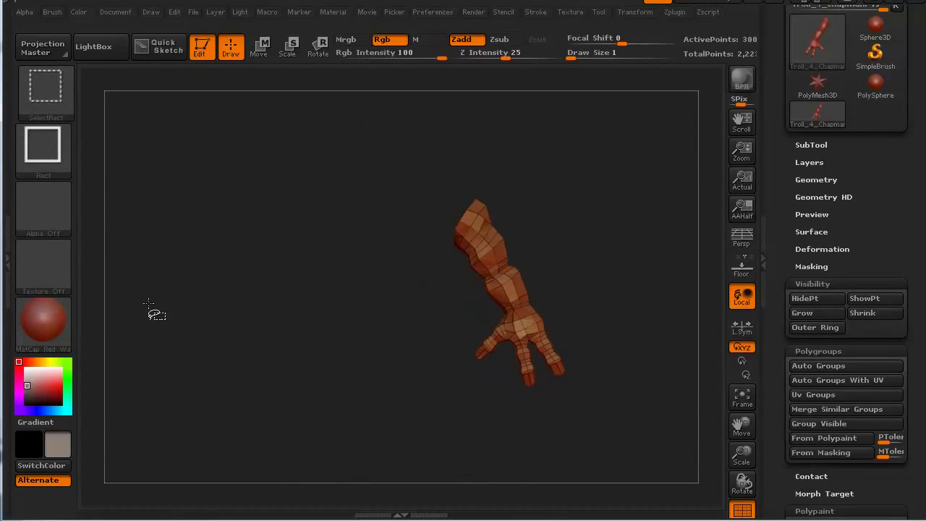
left_click(149, 304, "ctrl+shift")
Step: Isolate the torso's polygroup to check it, and bring the full troll back into view
key("ctrl+shift")
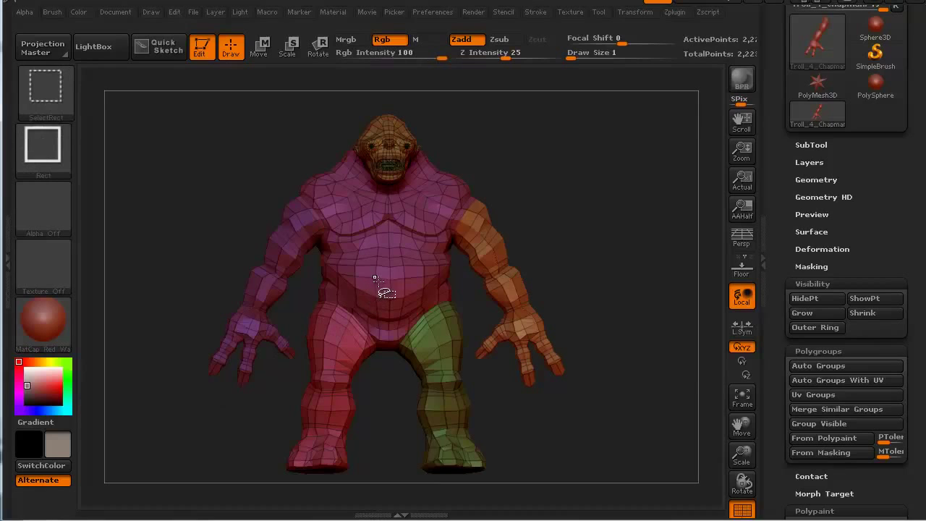
left_click(384, 288, "ctrl+shift")
mouse_move(254, 335)
left_mouse_down()
mouse_move(186, 325)
mouse_move(238, 321)
mouse_move(311, 336)
mouse_move(179, 362)
left_mouse_up()
left_click(167, 354, "ctrl+shift")
mouse_move(150, 305)
left_mouse_down()
mouse_move(147, 293)
mouse_move(158, 331)
left_mouse_up()
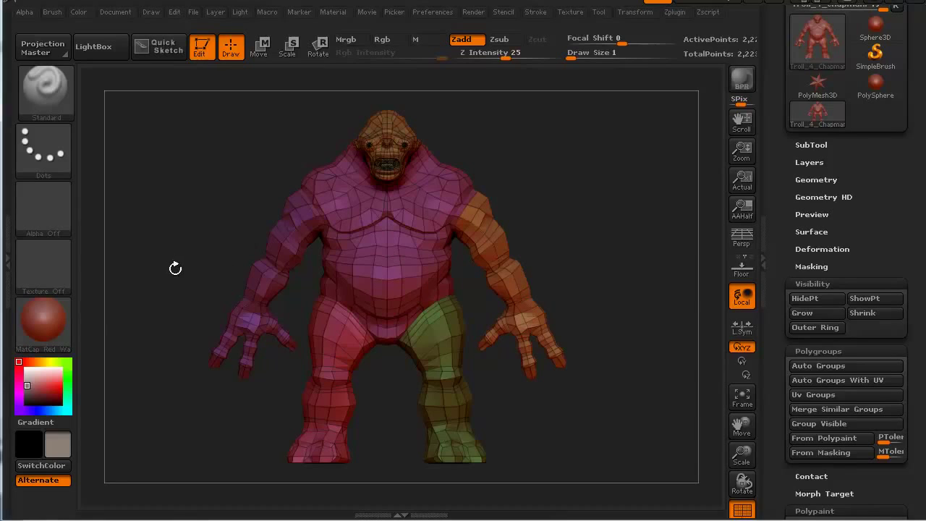
Step: Turn the troll to a slight three-quarter front view and switch on the perspective display
mouse_move(169, 259)
left_mouse_down()
mouse_move(206, 251)
mouse_move(174, 256)
left_mouse_up()
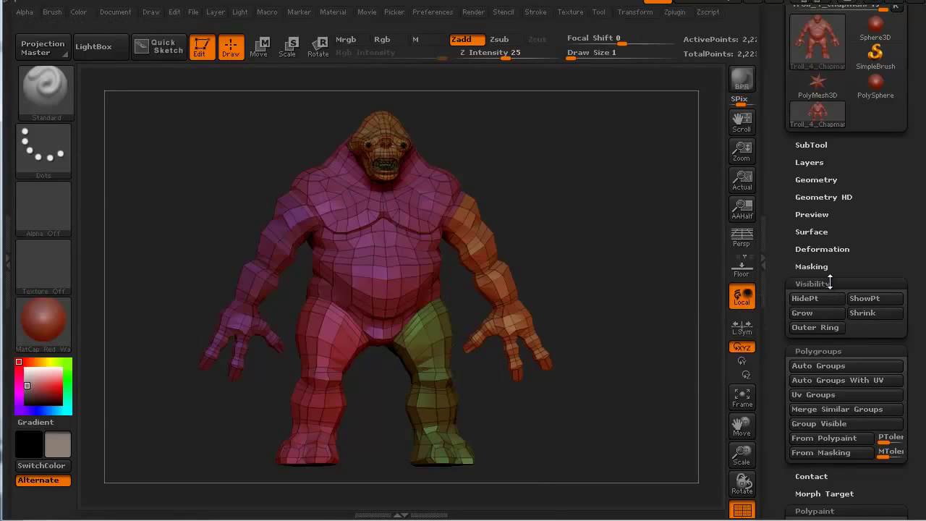
left_click_drag(186, 411, 209, 447)
key("p")
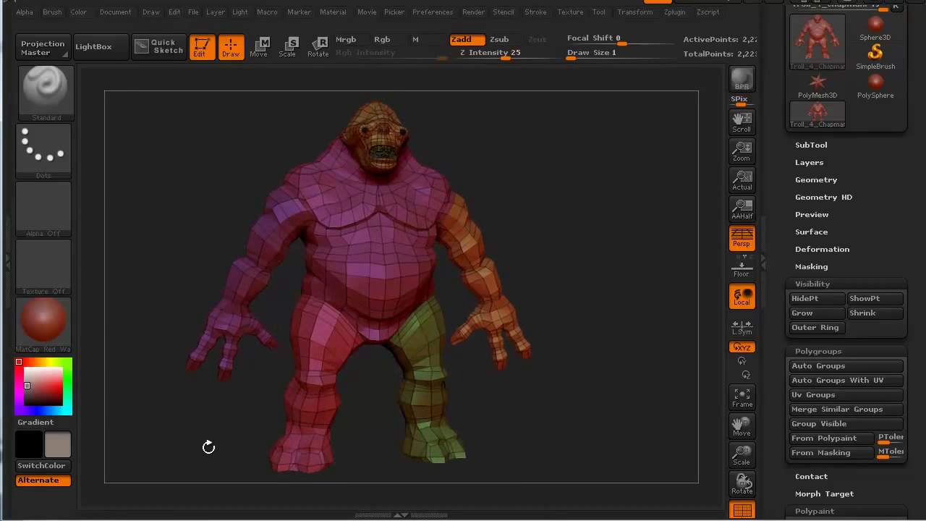